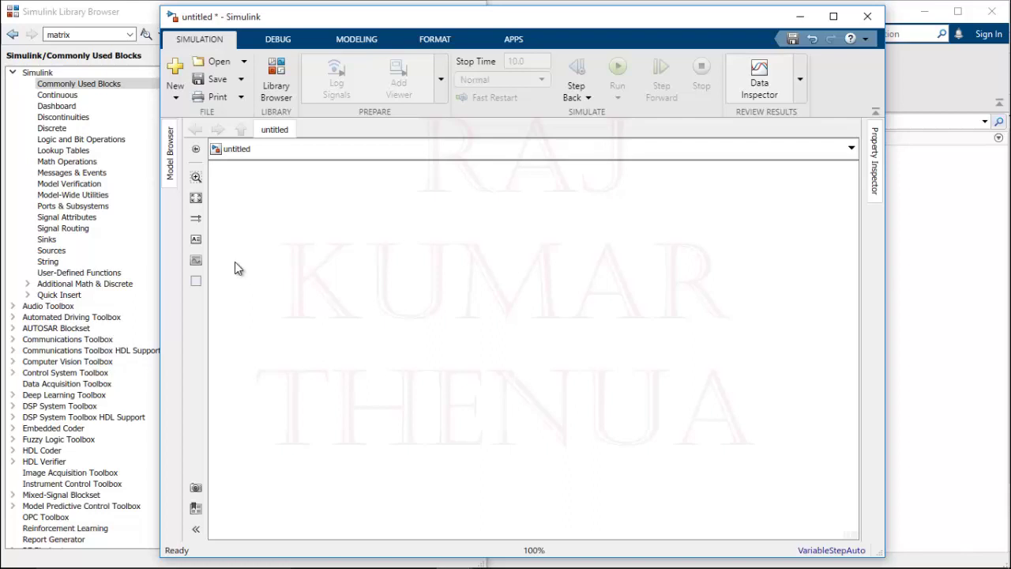
# - Insert a Clock block onto the empty model canvas through the quick-insert search
pyautogui.doubleClick(234, 261)
pyautogui.write('clo')
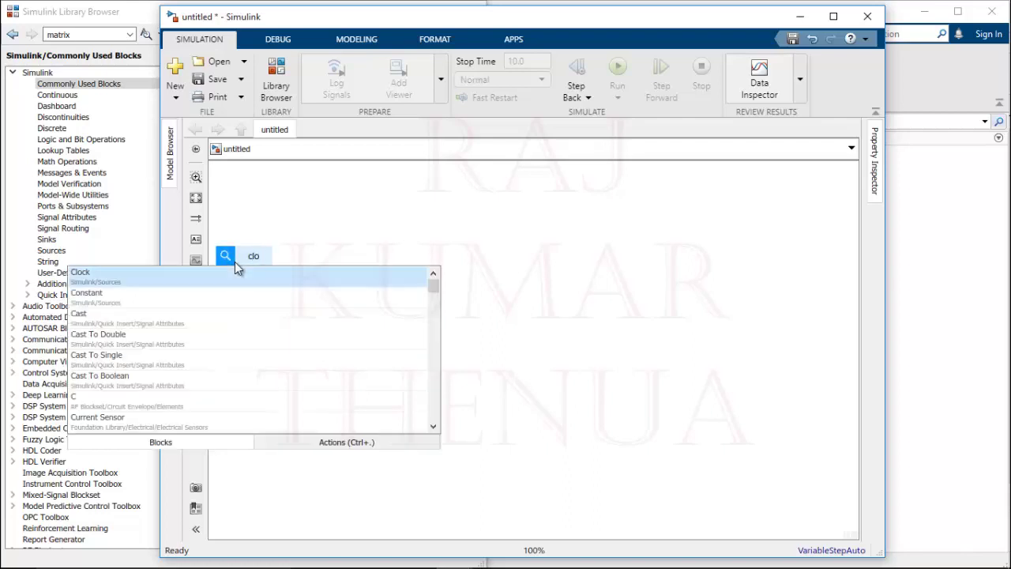
pyautogui.write('c')
pyautogui.press('Return')
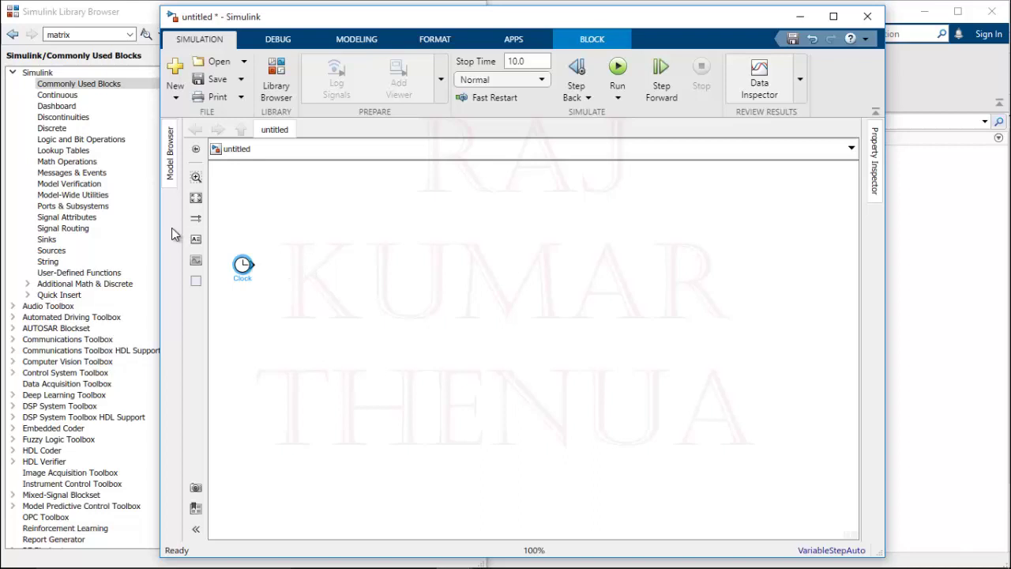
# - Add an If block from Ports & Subsystems, wire the Clock into u1, and open its parameters
pyautogui.click(73, 206)
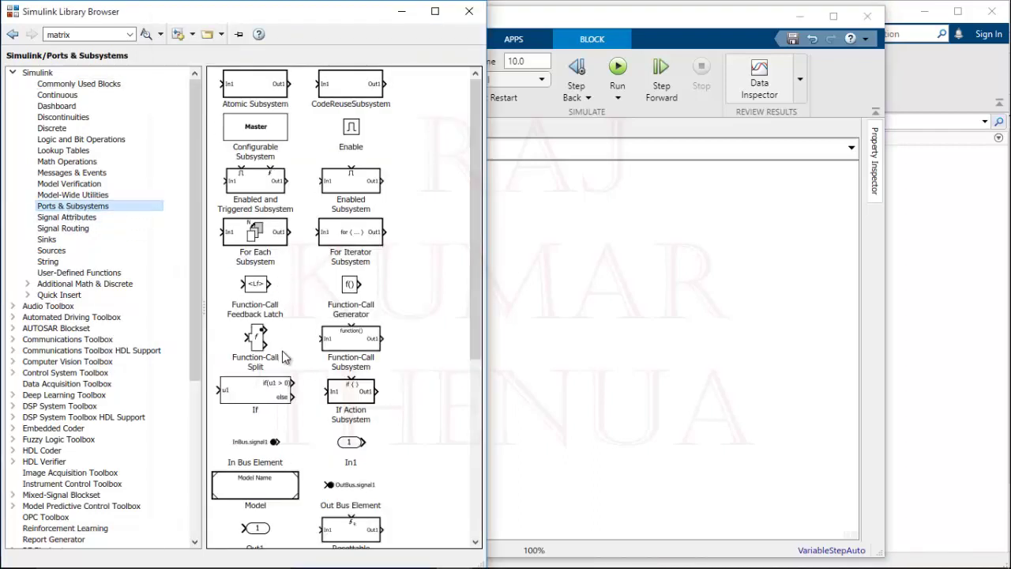
pyautogui.moveTo(269, 397); pyautogui.dragTo(356, 255)
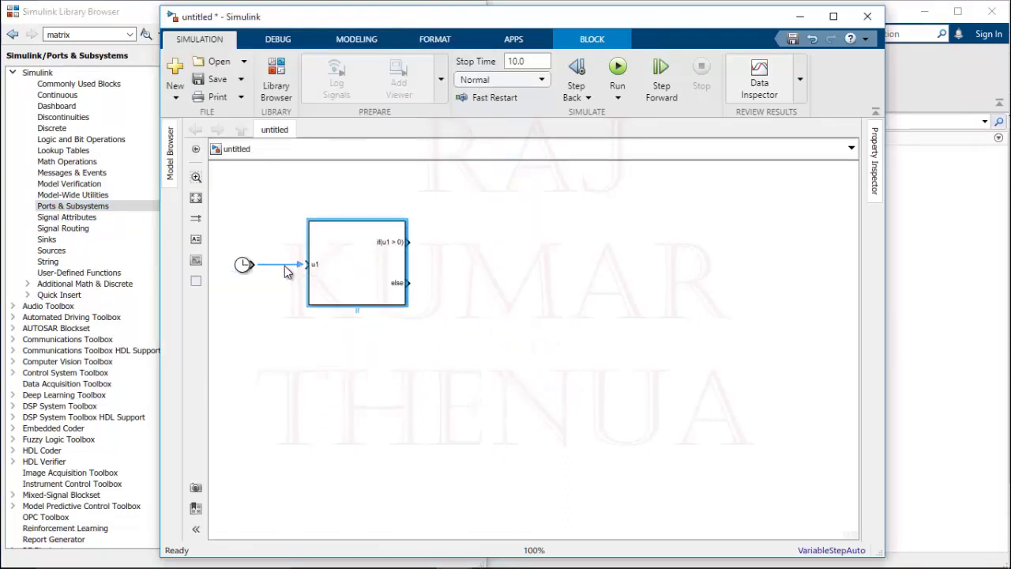
pyautogui.click(247, 266)
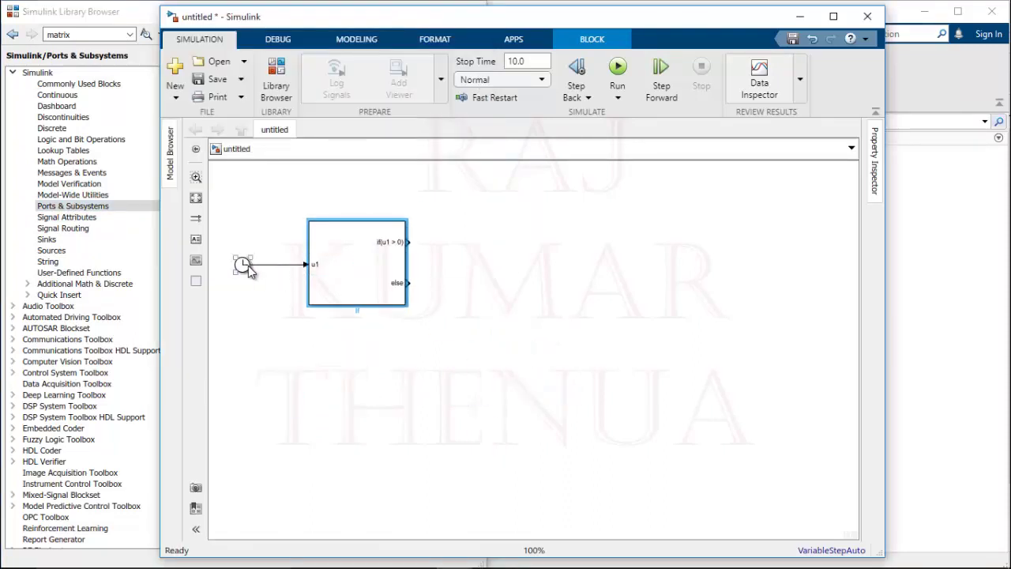
pyautogui.click(319, 267)
pyautogui.doubleClick(360, 265)
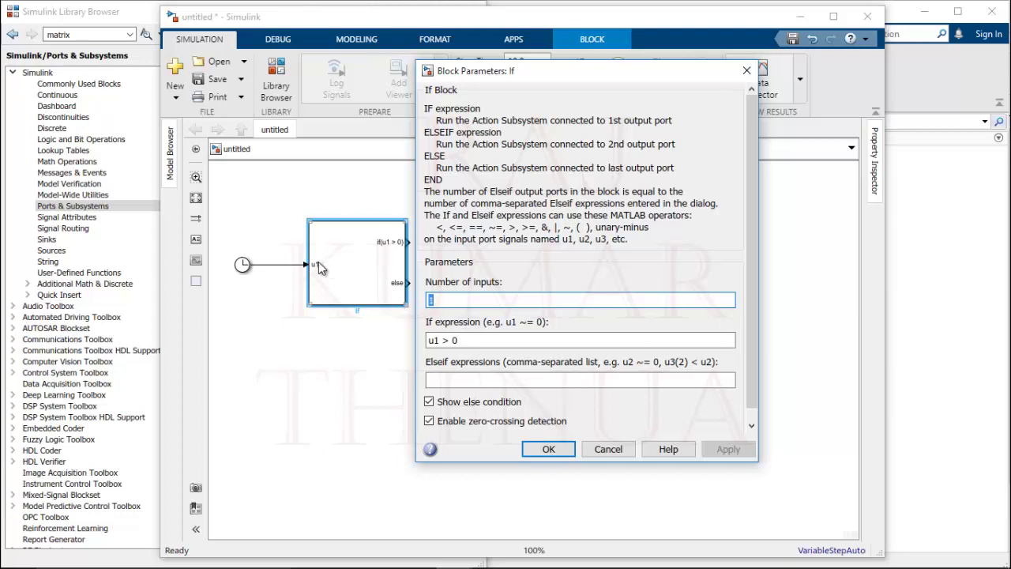
# - Set the If expression to u1 >= 0 & u1<=9, elseif to u1>-9 & u1<0, without an else output
pyautogui.press('Tab')
pyautogui.click(463, 340)
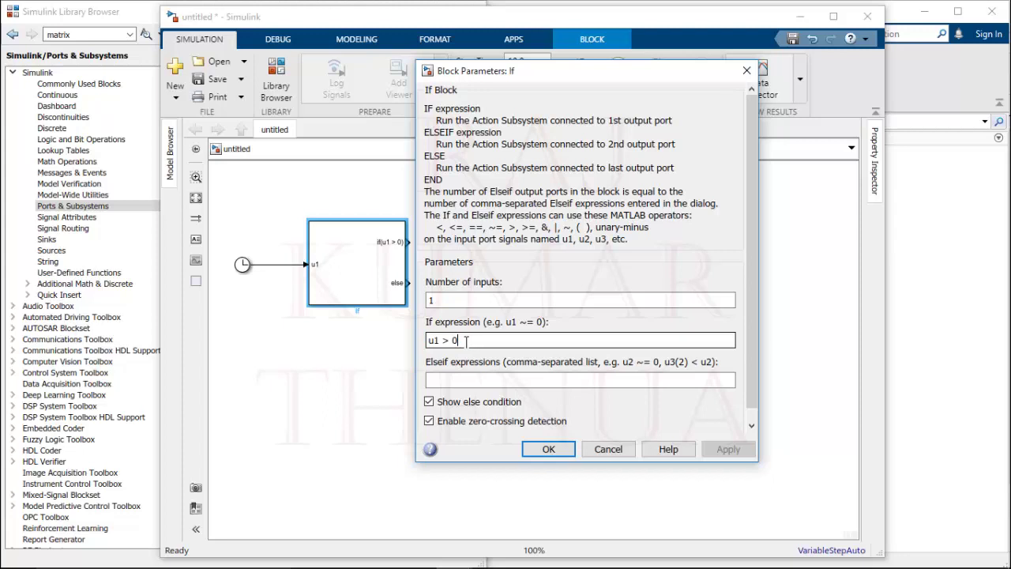
pyautogui.click(451, 340)
pyautogui.write('= 0 ')
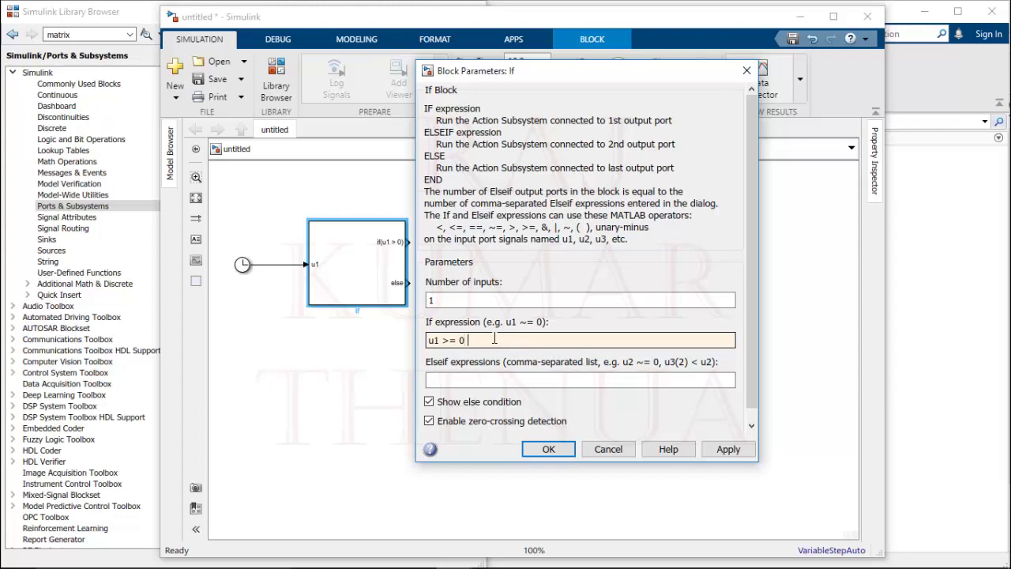
pyautogui.write('& u1<=9')
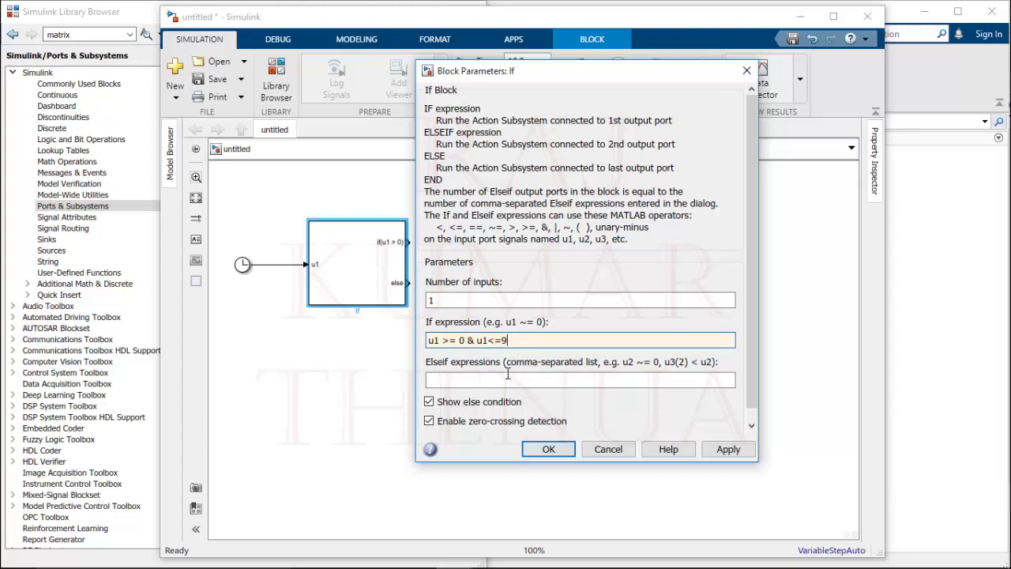
pyautogui.click(505, 379)
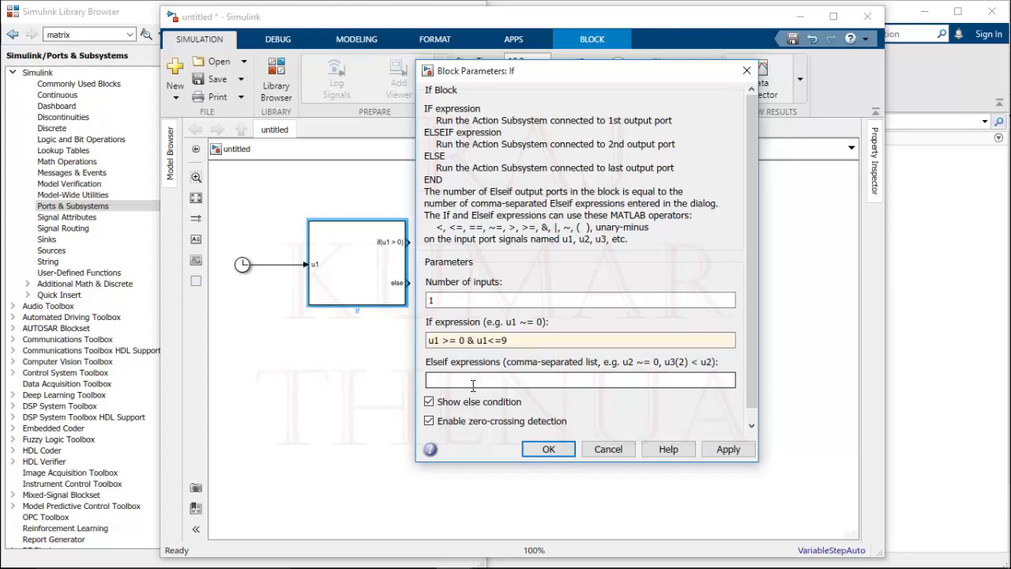
pyautogui.write('u1>-9 &')
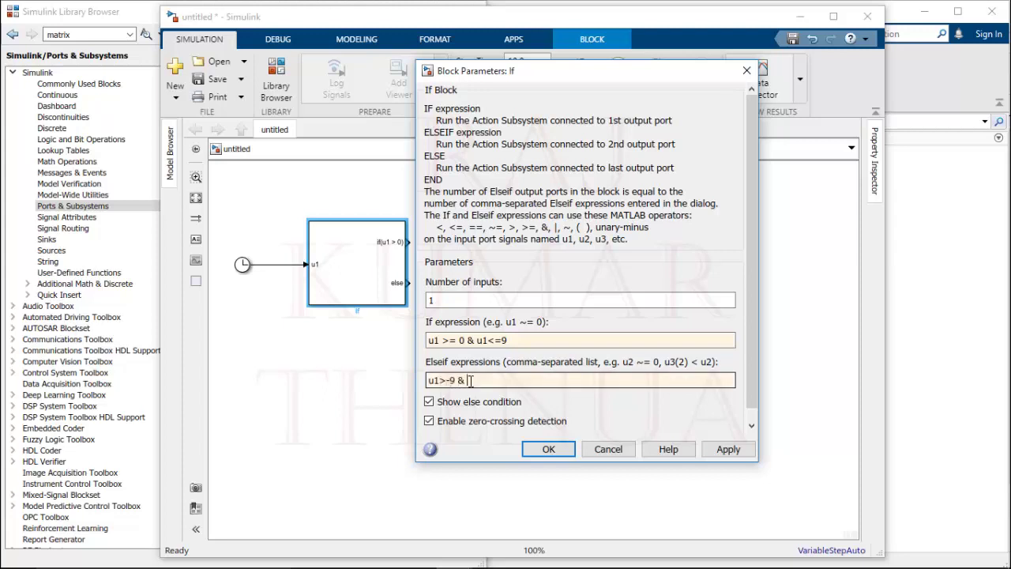
pyautogui.write(' u1<0')
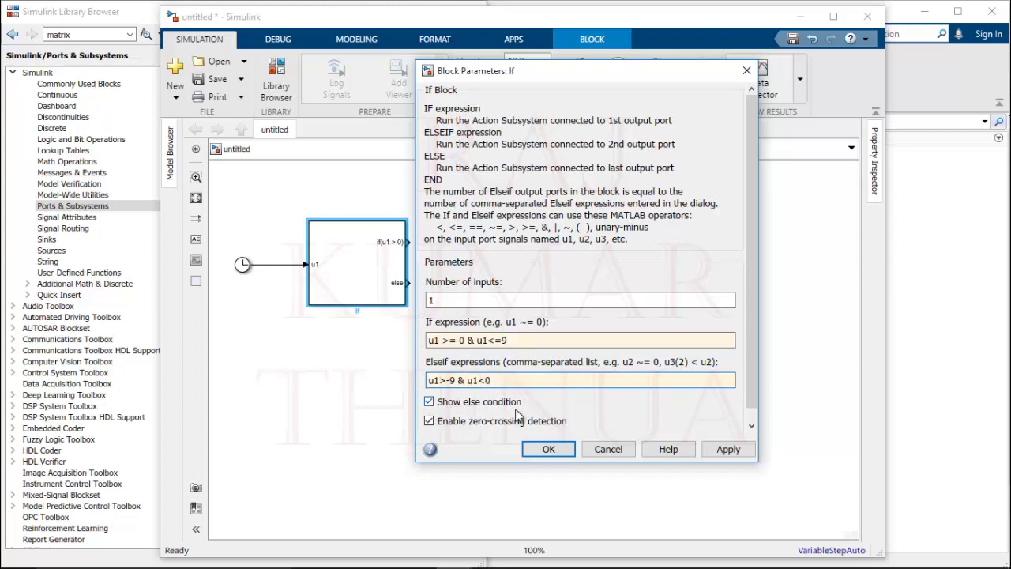
pyautogui.click(431, 403)
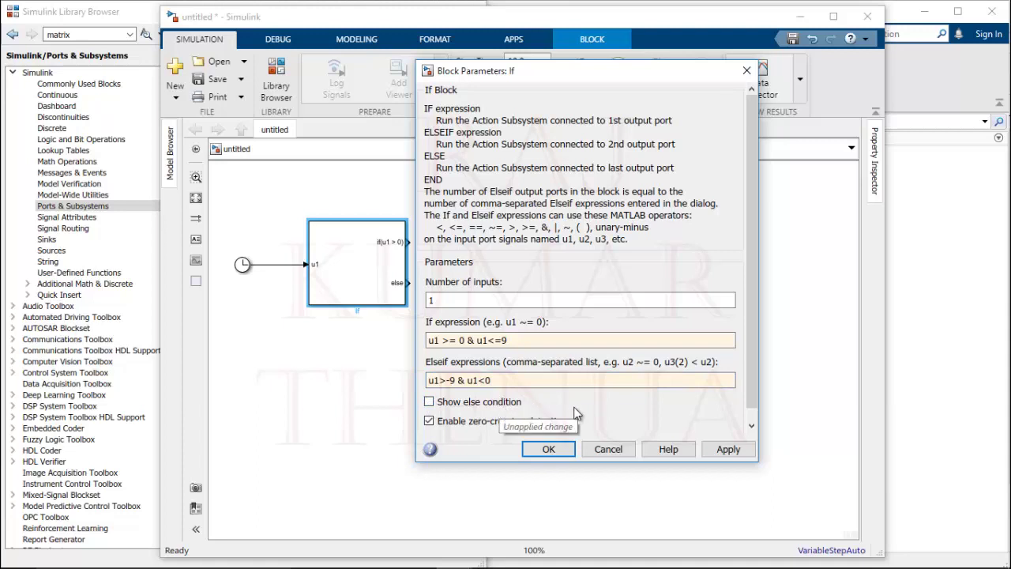
pyautogui.click(723, 448)
pyautogui.click(548, 449)
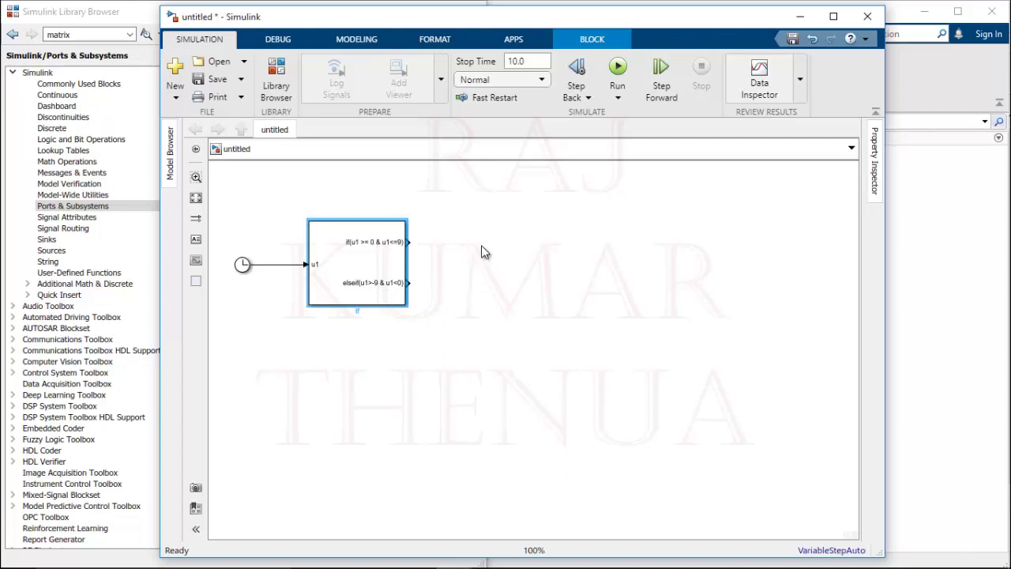
# - Add an If Action Subsystem, connect the if output to its Action port, and open it
pyautogui.click(68, 207)
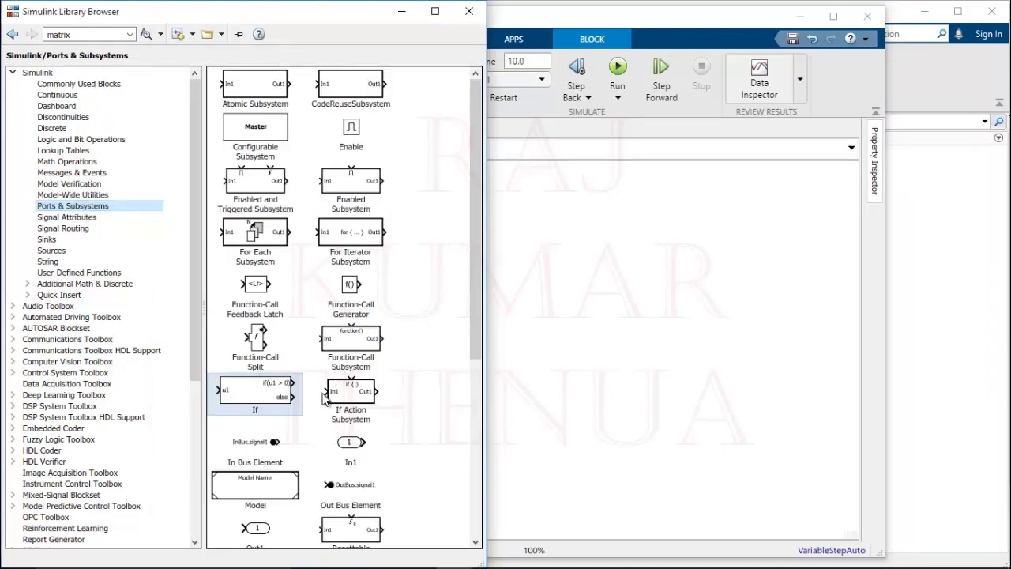
pyautogui.moveTo(351, 402); pyautogui.dragTo(521, 218)
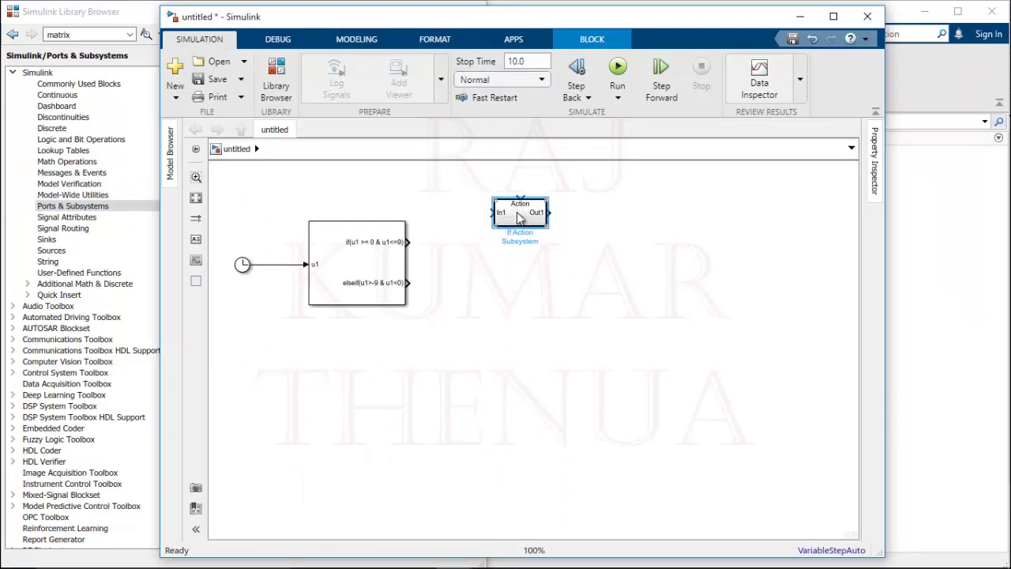
pyautogui.moveTo(513, 218); pyautogui.dragTo(506, 211)
pyautogui.moveTo(434, 228)
pyautogui.mouseDown()
pyautogui.moveTo(467, 171)
pyautogui.moveTo(512, 197)
pyautogui.moveTo(522, 250)
pyautogui.moveTo(517, 238)
pyautogui.mouseUp()
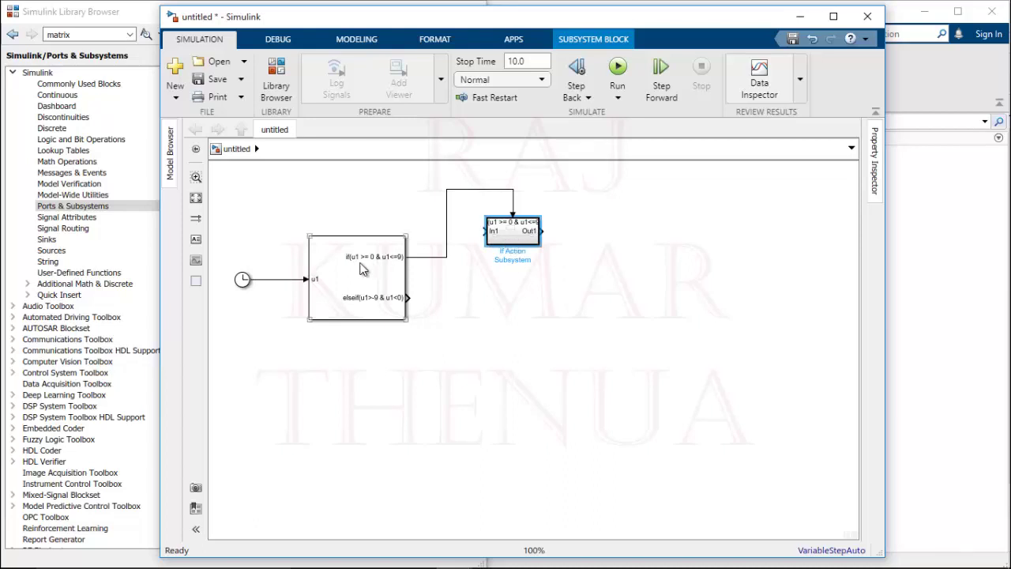
pyautogui.doubleClick(509, 233)
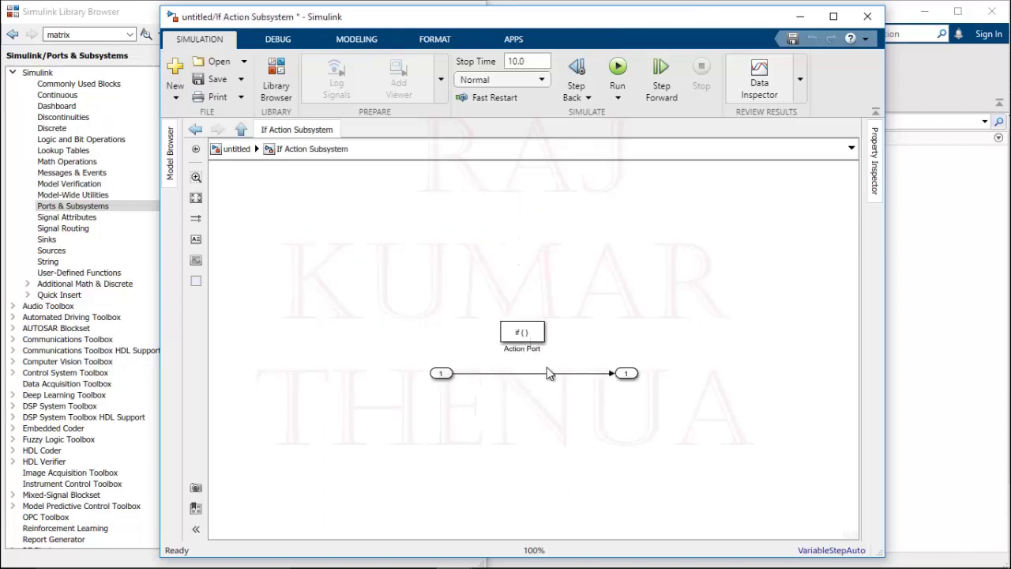
# - Delete the In1 port block and its leftover signal line inside the subsystem
pyautogui.click(438, 373)
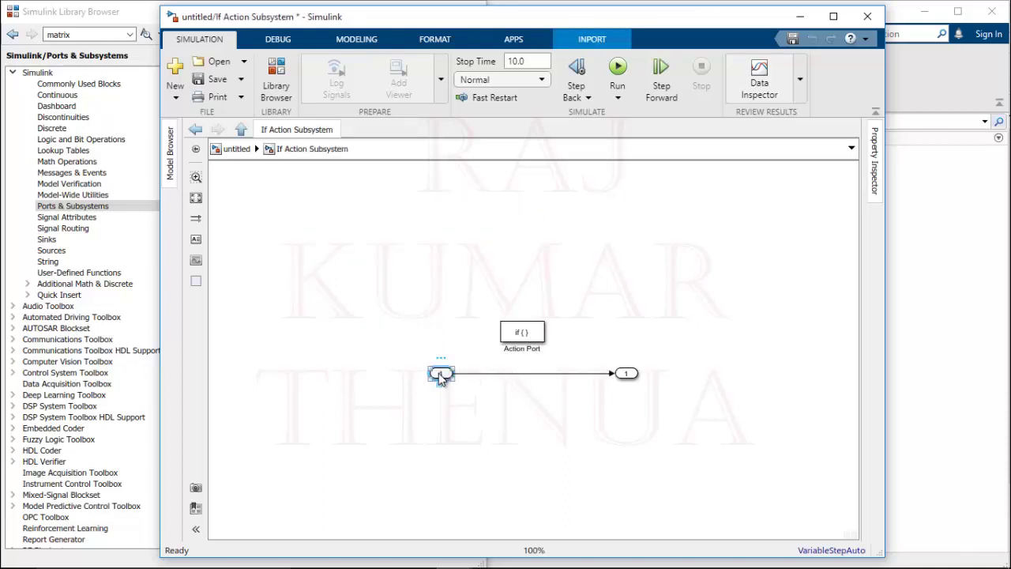
pyautogui.press('Delete')
pyautogui.click(469, 373)
pyautogui.press('Delete')
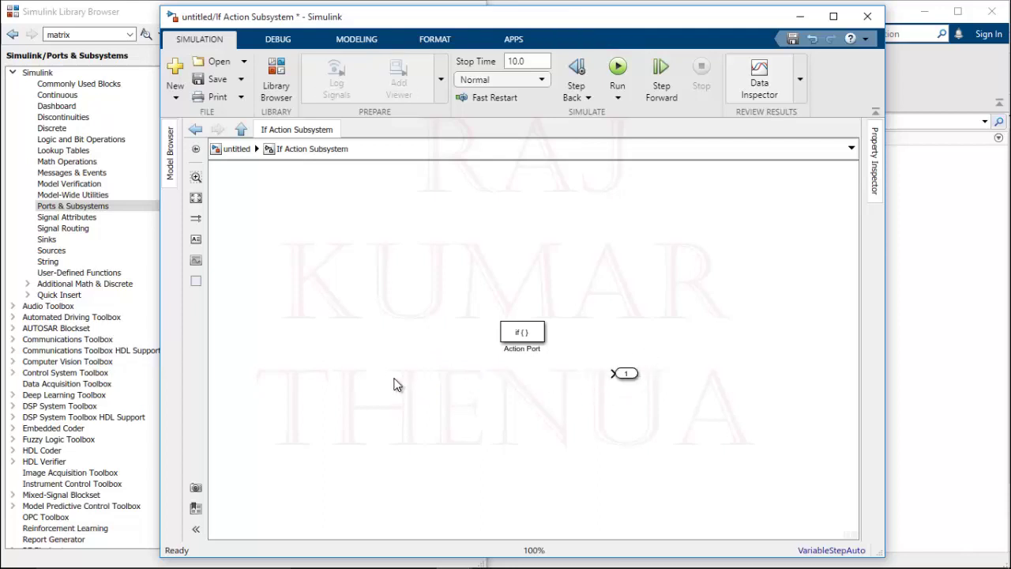
# - Insert a Clock block and position it to the left of Out1
pyautogui.doubleClick(340, 387)
pyautogui.write('clock')
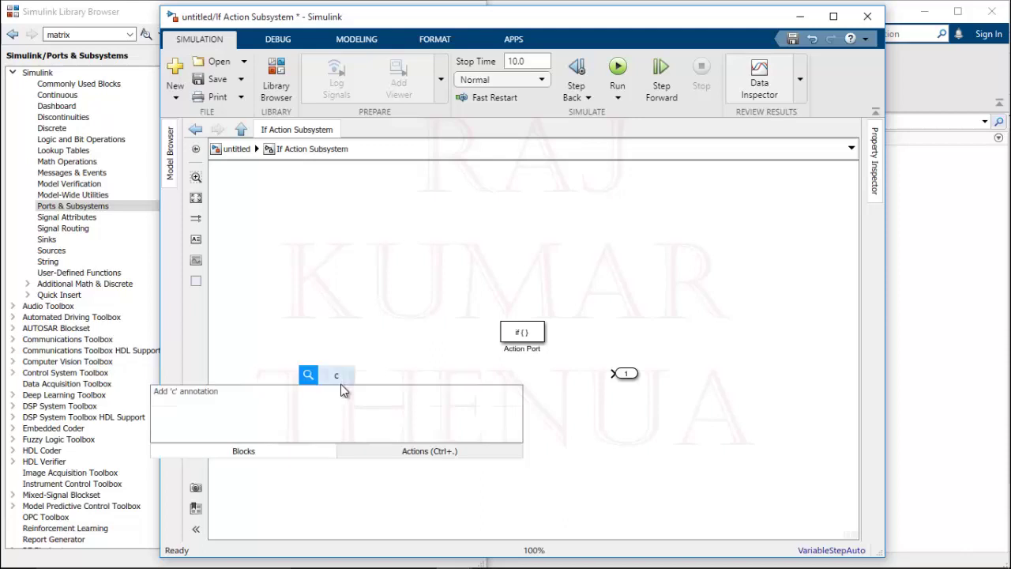
pyautogui.press('Return')
pyautogui.moveTo(337, 379); pyautogui.dragTo(312, 390)
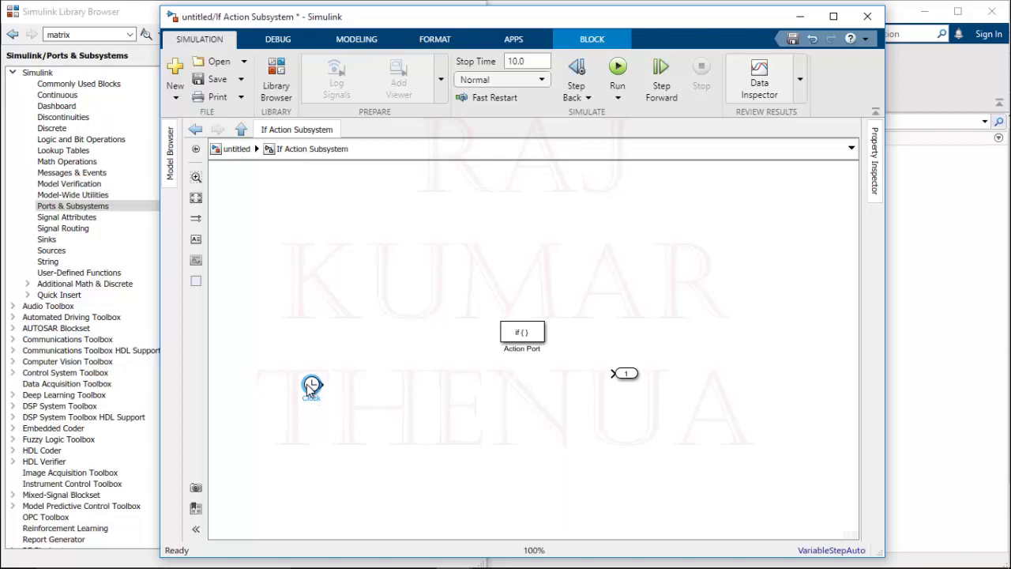
pyautogui.moveTo(307, 384); pyautogui.dragTo(306, 384)
pyautogui.click(75, 163)
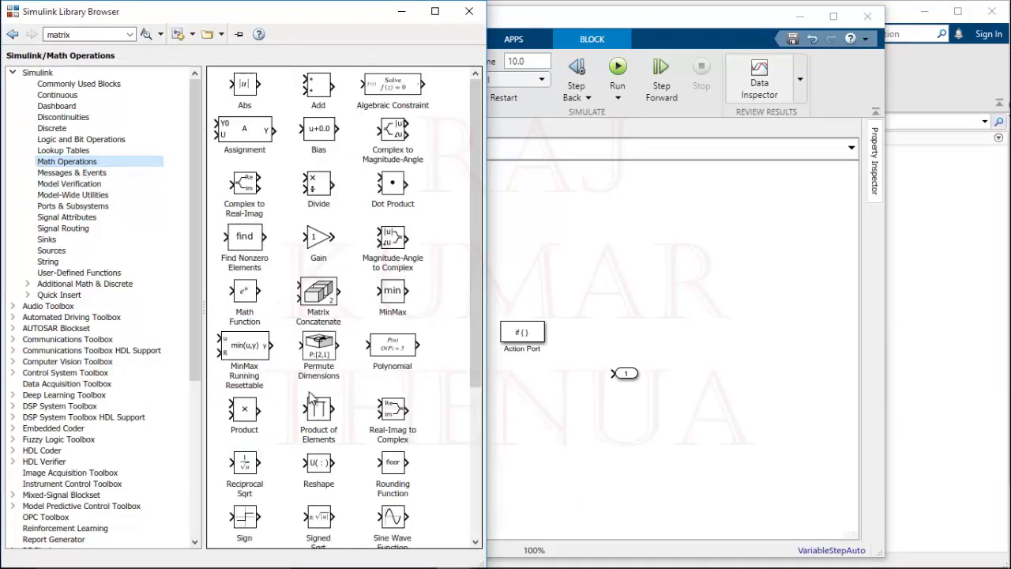
# - Square the clock signal with a Product block, then follow it with a Gain of -3
pyautogui.moveTo(247, 412); pyautogui.dragTo(335, 390)
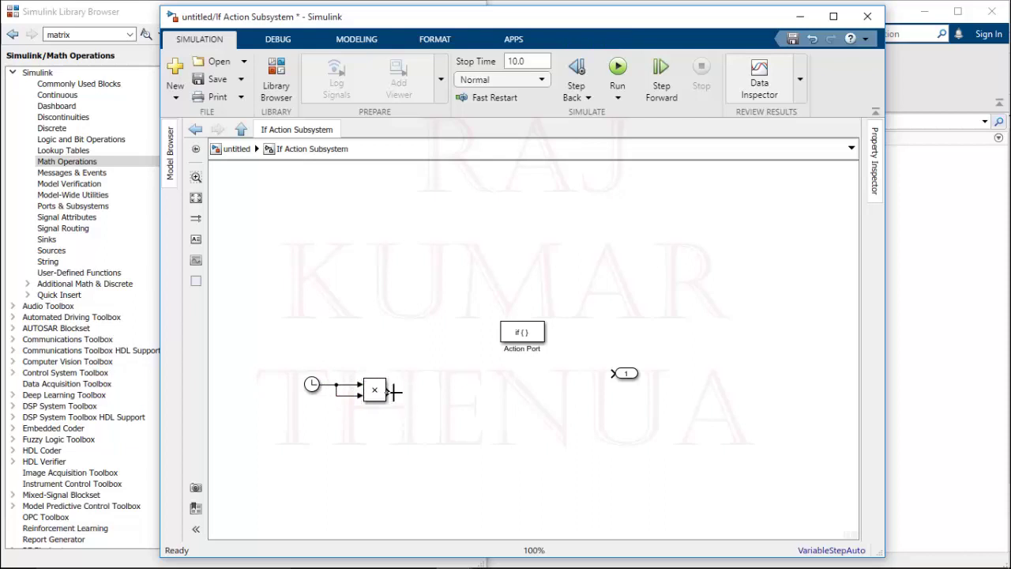
pyautogui.doubleClick(422, 399)
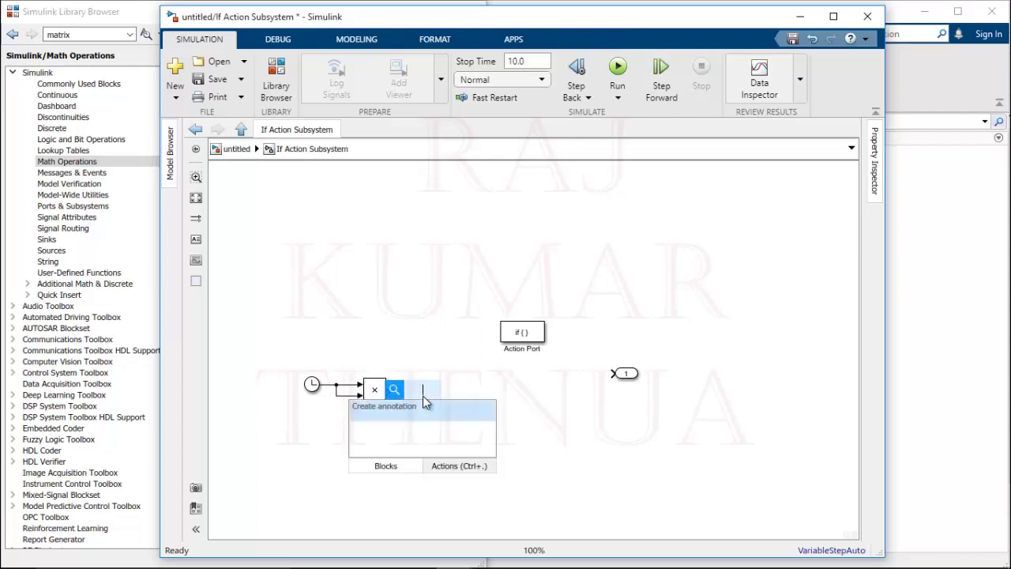
pyautogui.write('gain')
pyautogui.press('Return')
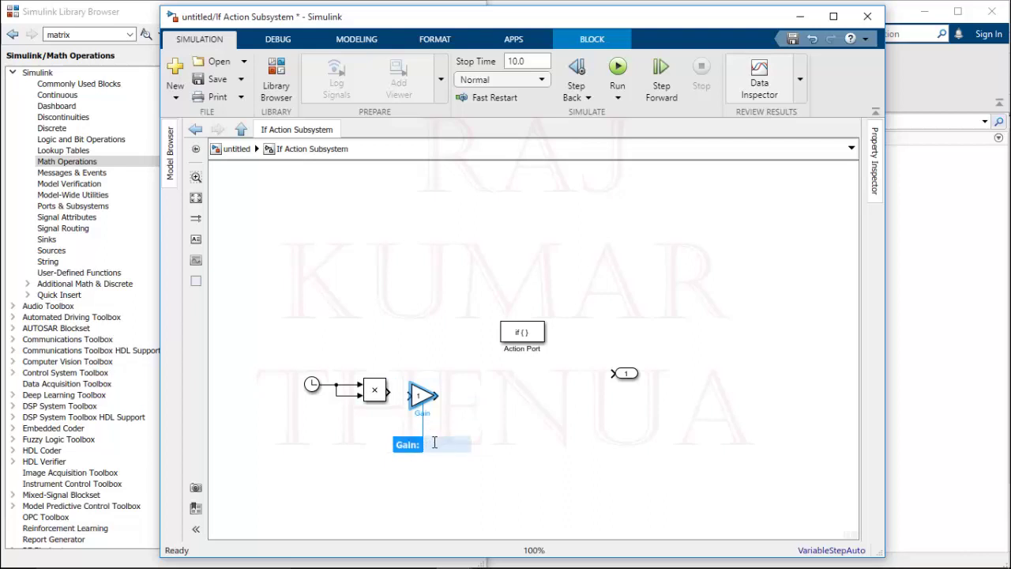
pyautogui.write('-3')
pyautogui.press('Return')
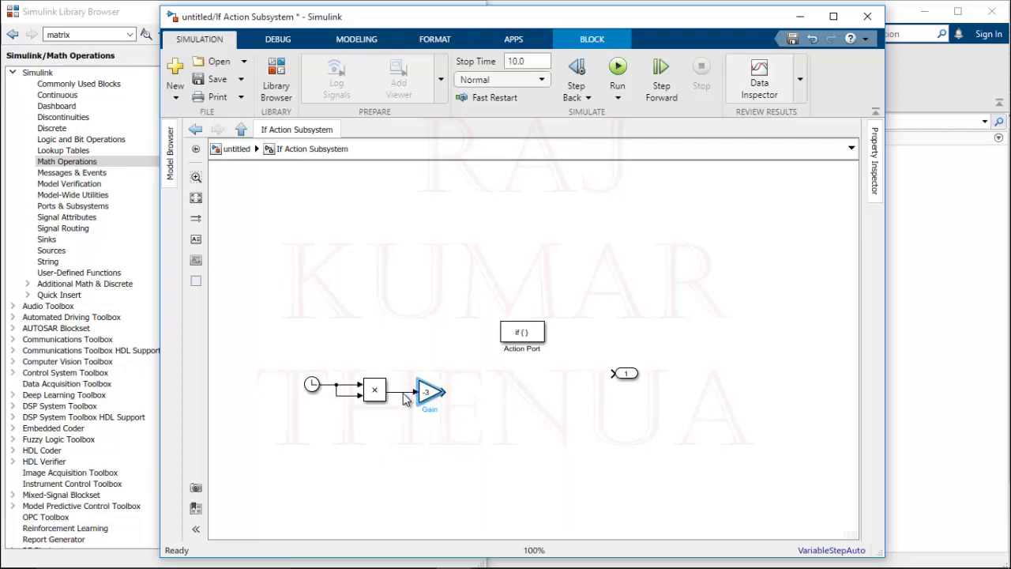
pyautogui.click(434, 403)
pyautogui.click(85, 167)
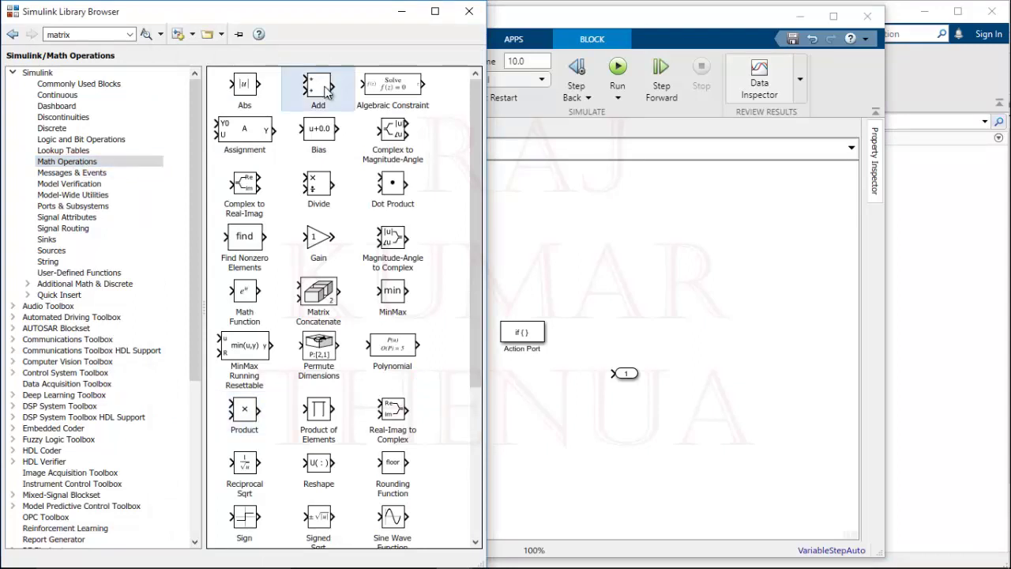
# - Add a Sum block after the gain and feed a Constant 5 into its second input
pyautogui.moveTo(325, 93); pyautogui.dragTo(510, 409)
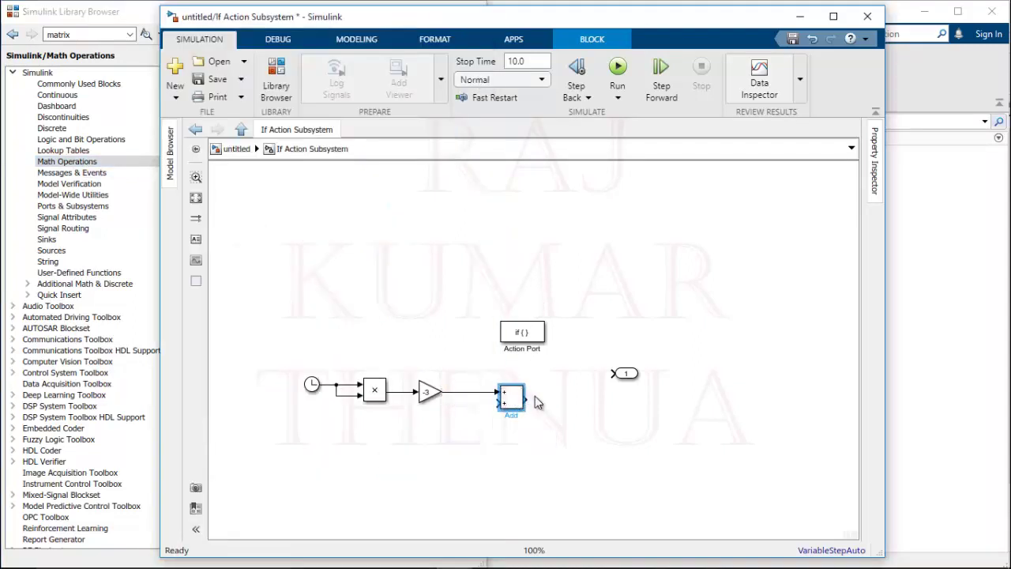
pyautogui.doubleClick(443, 433)
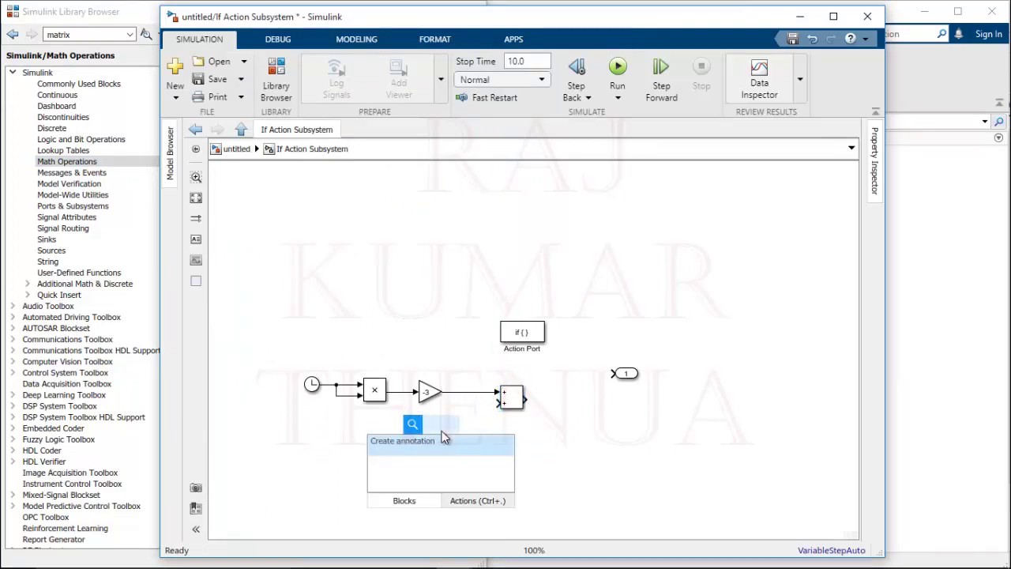
pyautogui.write('con')
pyautogui.click(325, 255)
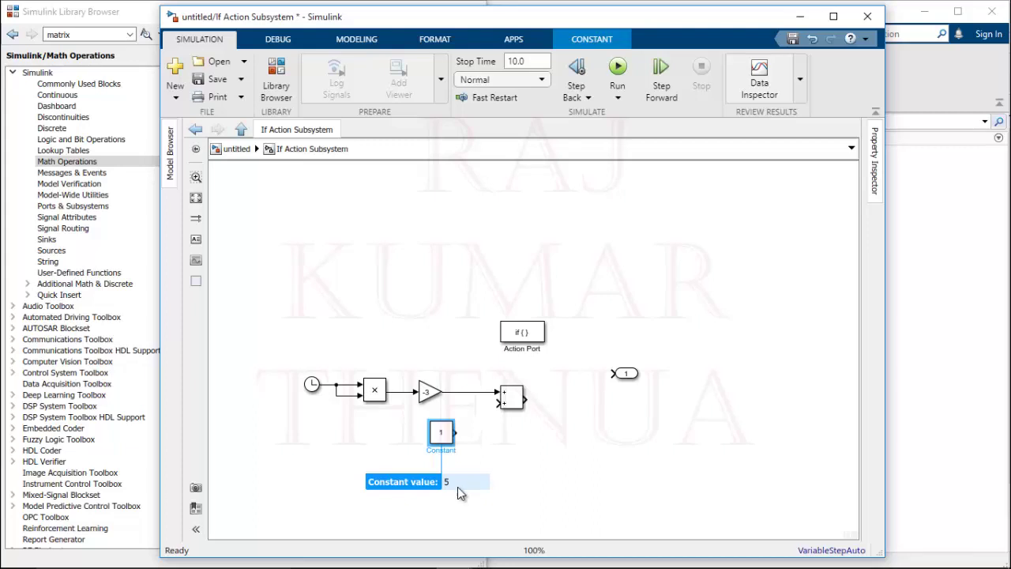
pyautogui.press('Return')
pyautogui.moveTo(442, 443); pyautogui.dragTo(497, 403)
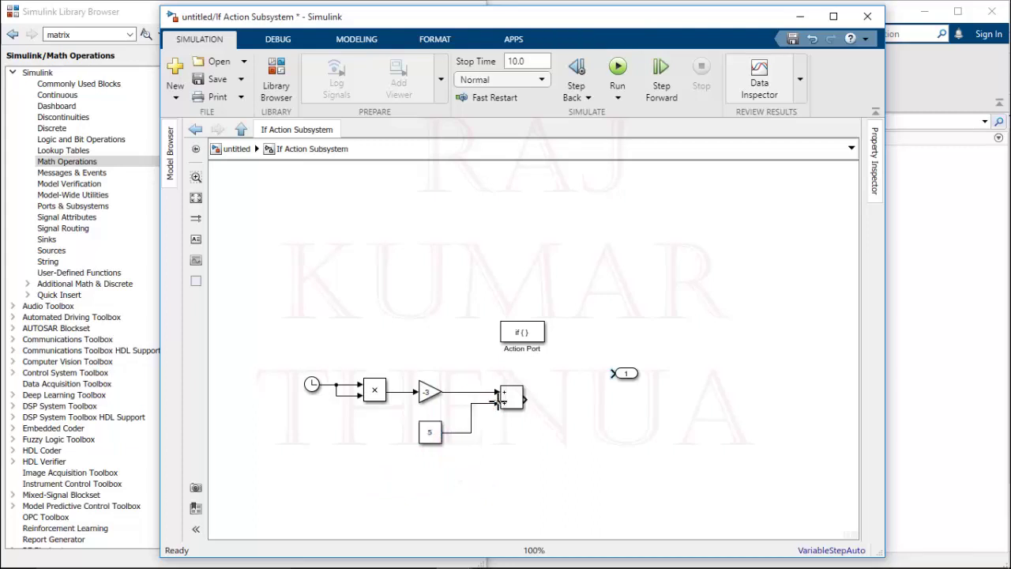
# - Connect the Sum output to Out1 and return to the top-level model
pyautogui.click(631, 376)
pyautogui.moveTo(634, 383)
pyautogui.mouseDown()
pyautogui.moveTo(637, 405)
pyautogui.moveTo(630, 399)
pyautogui.mouseUp()
pyautogui.moveTo(525, 399); pyautogui.dragTo(616, 399)
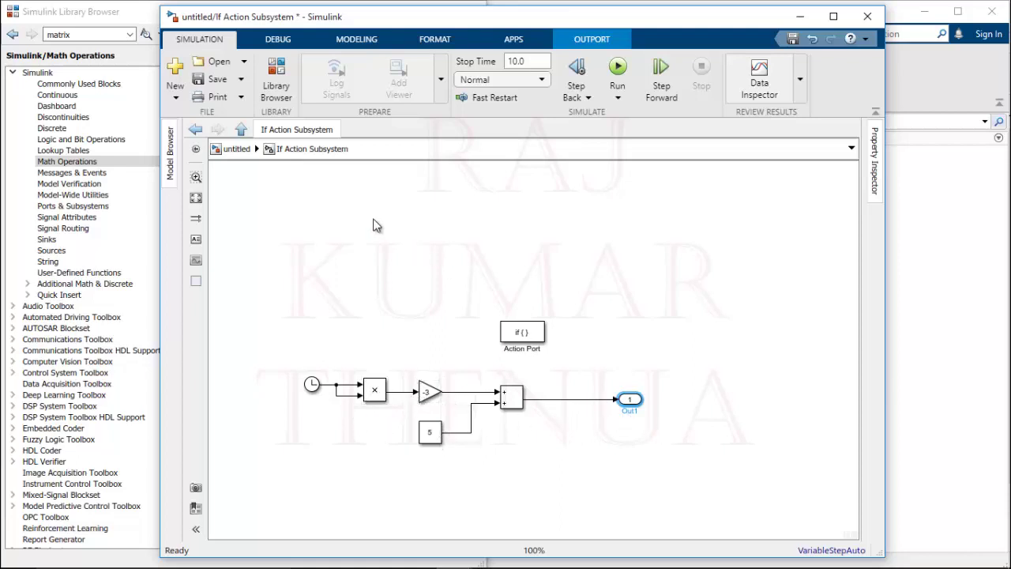
pyautogui.click(241, 129)
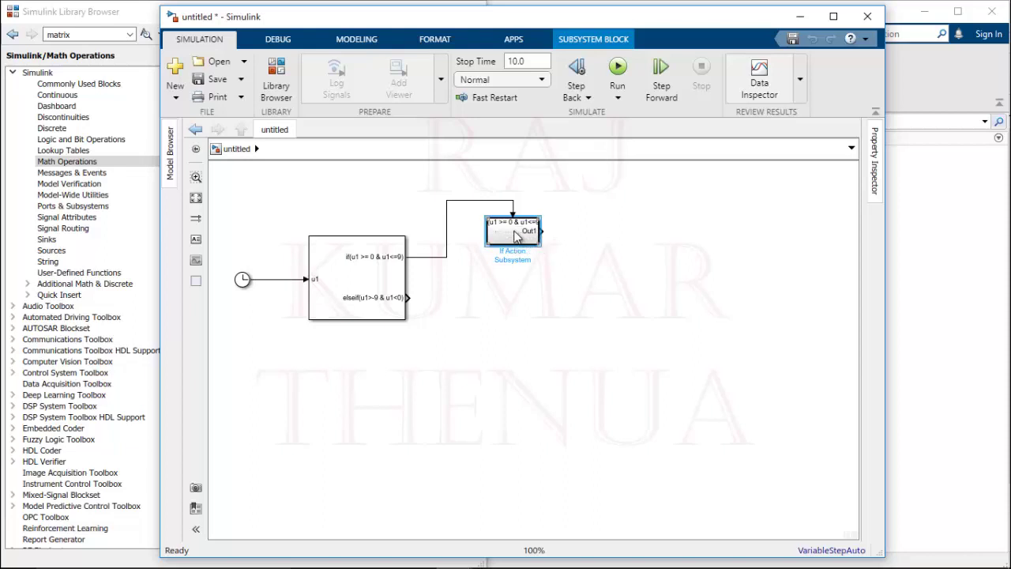
# - Duplicate the action subsystem below the original and change its Gain to 3
pyautogui.moveTo(515, 237); pyautogui.dragTo(514, 341)
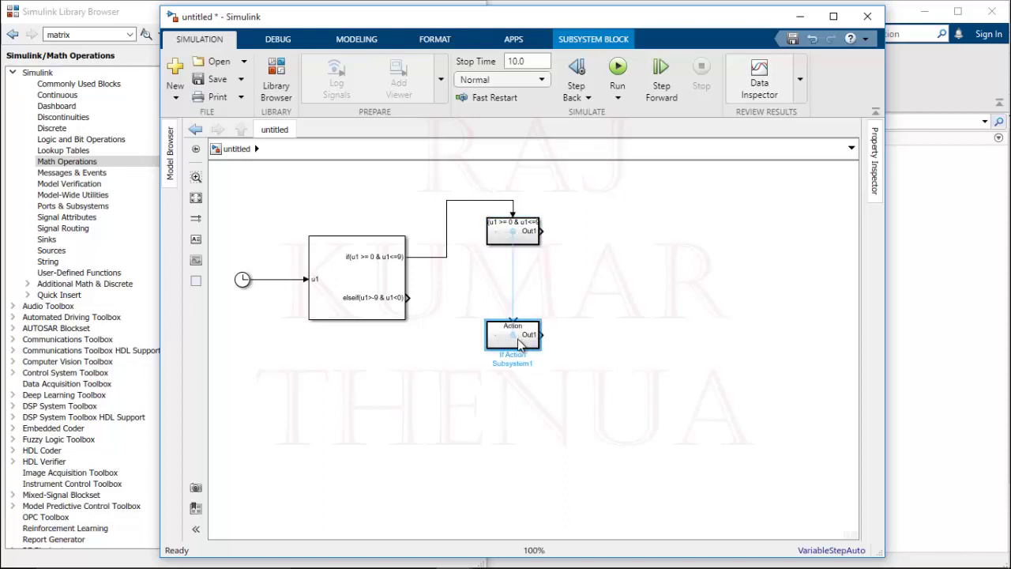
pyautogui.doubleClick(517, 342)
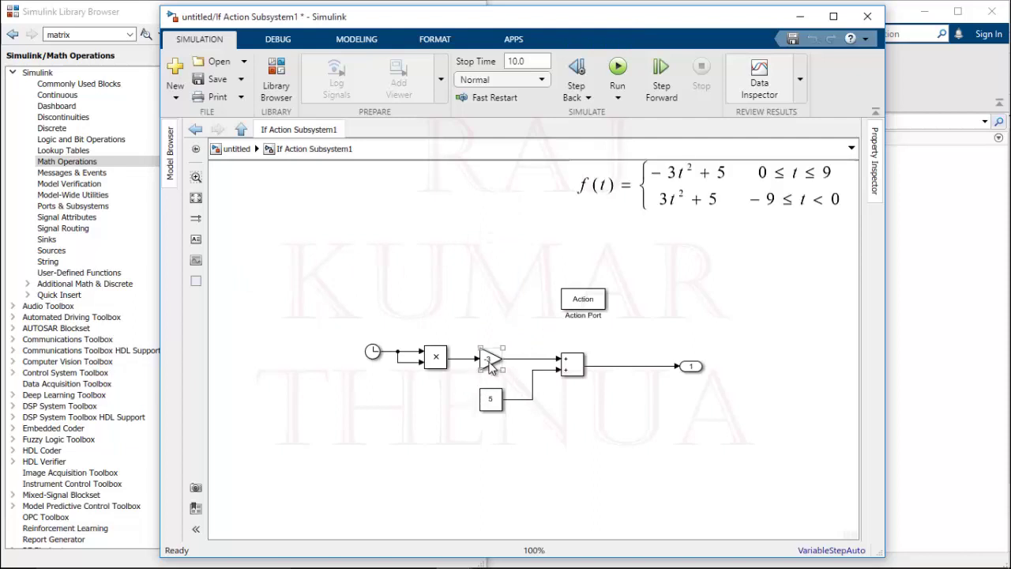
pyautogui.doubleClick(489, 359)
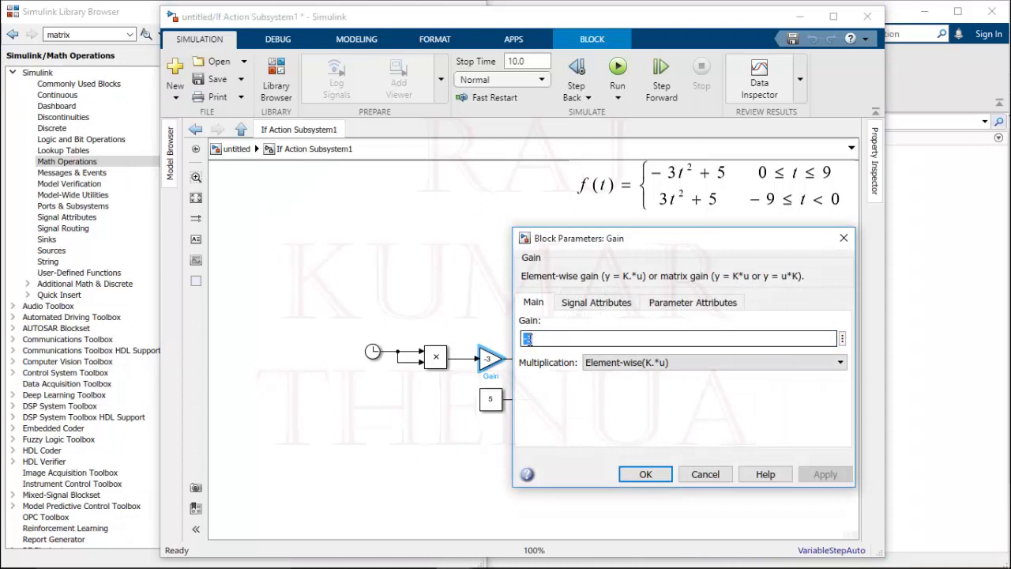
pyautogui.write('3')
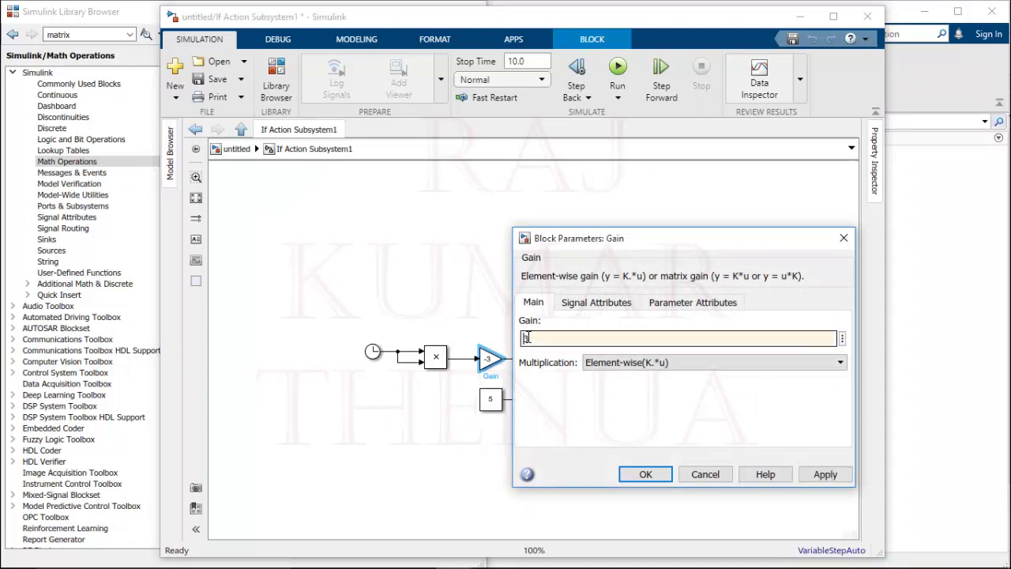
pyautogui.click(822, 475)
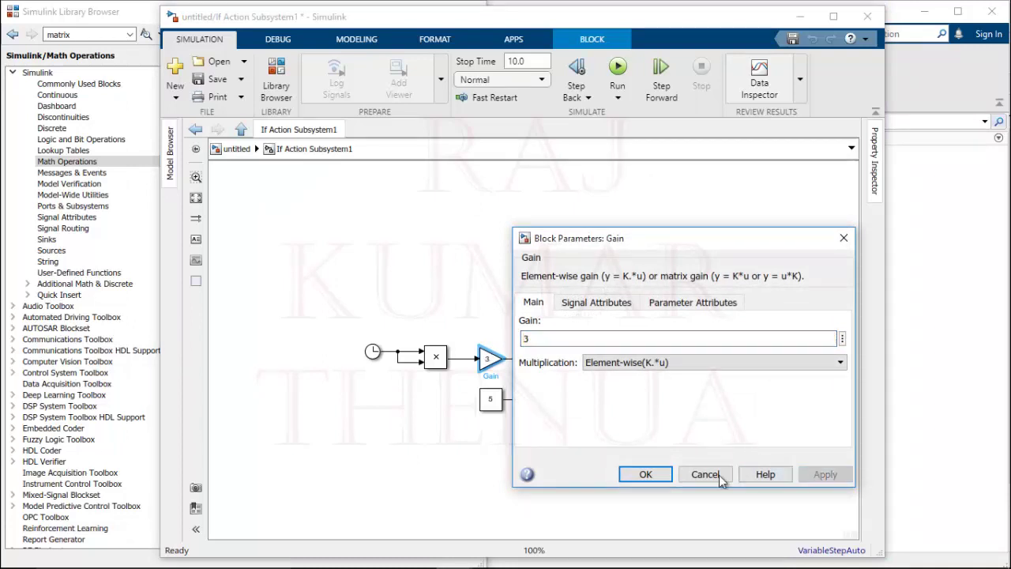
pyautogui.click(646, 475)
pyautogui.click(553, 471)
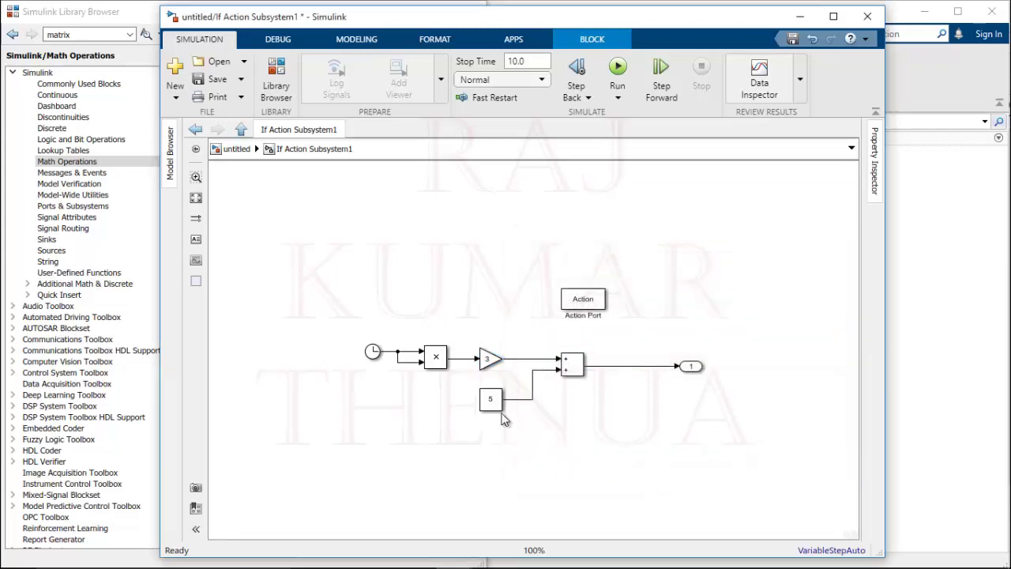
# - Back at the top level, wire the If block's elseif output to the copy's action port
pyautogui.click(243, 131)
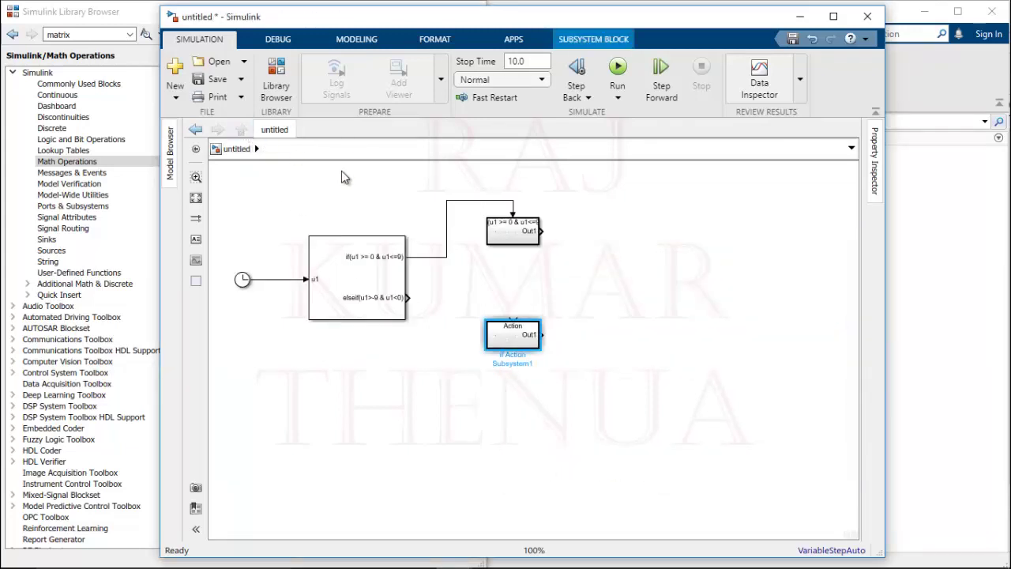
pyautogui.moveTo(409, 298)
pyautogui.mouseDown()
pyautogui.moveTo(498, 300)
pyautogui.moveTo(513, 322)
pyautogui.mouseUp()
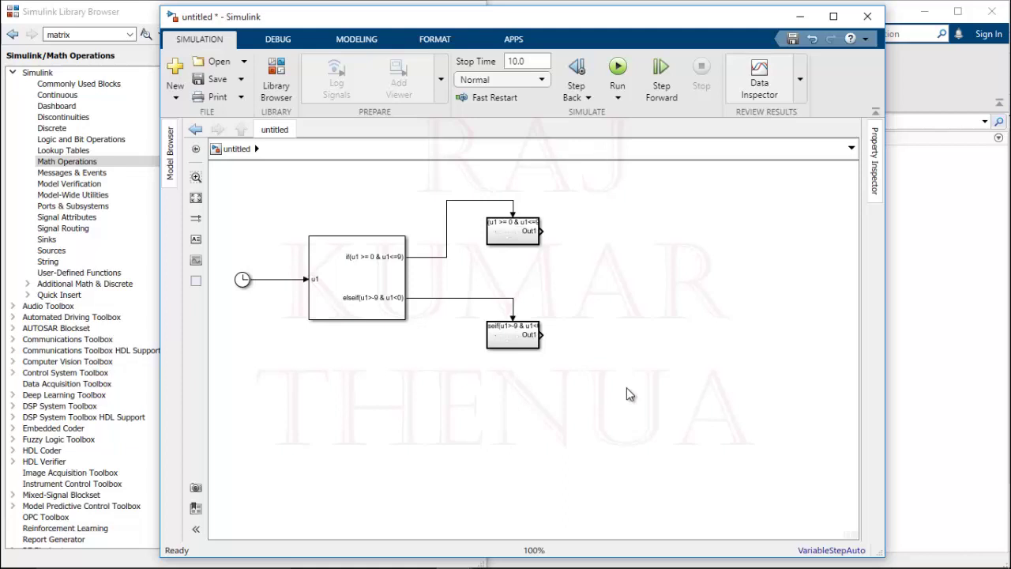
pyautogui.click(82, 229)
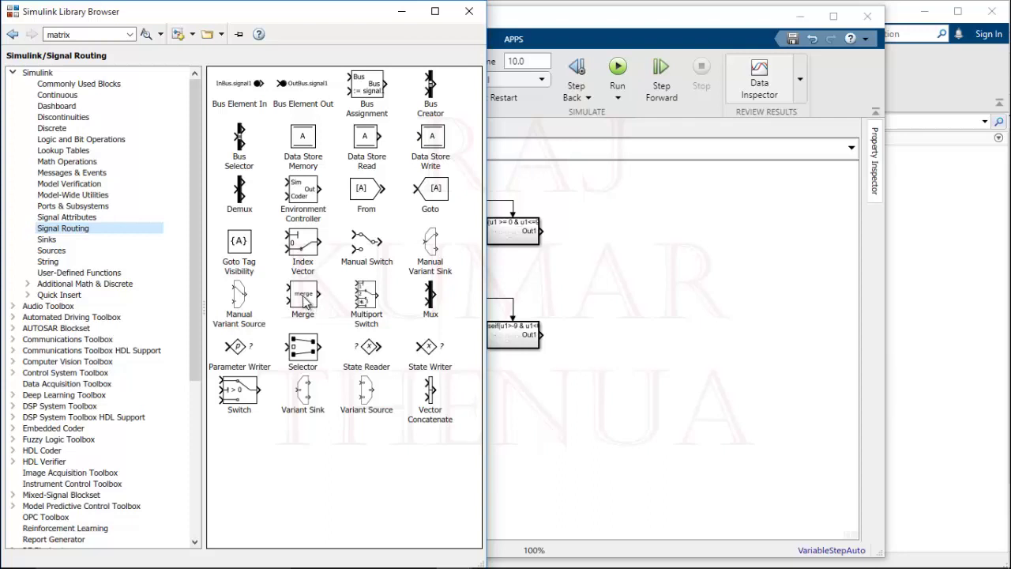
# - Add a Merge block and wire both subsystem outputs into it
pyautogui.moveTo(306, 298); pyautogui.dragTo(623, 280)
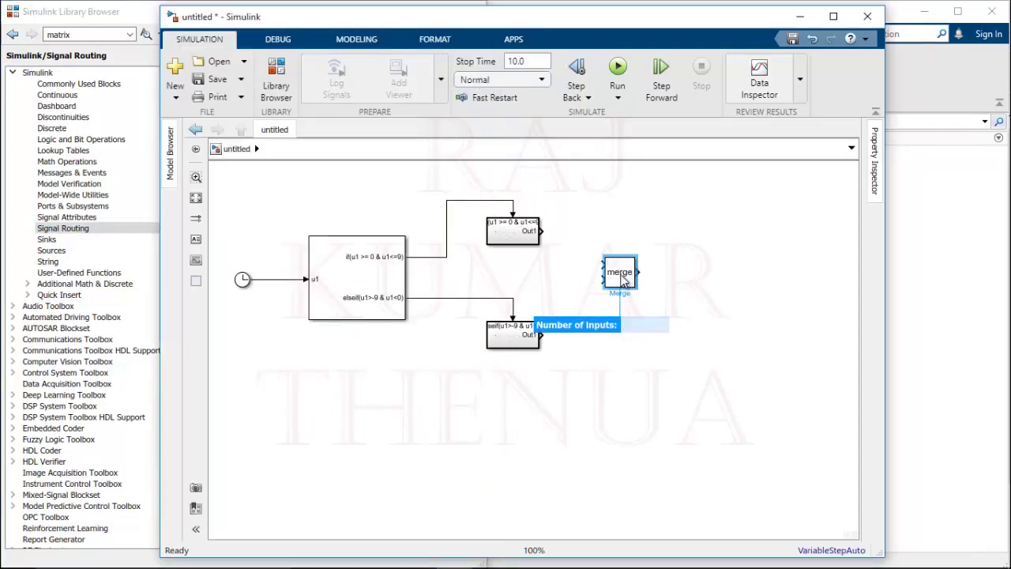
pyautogui.write('3')
pyautogui.press('Return')
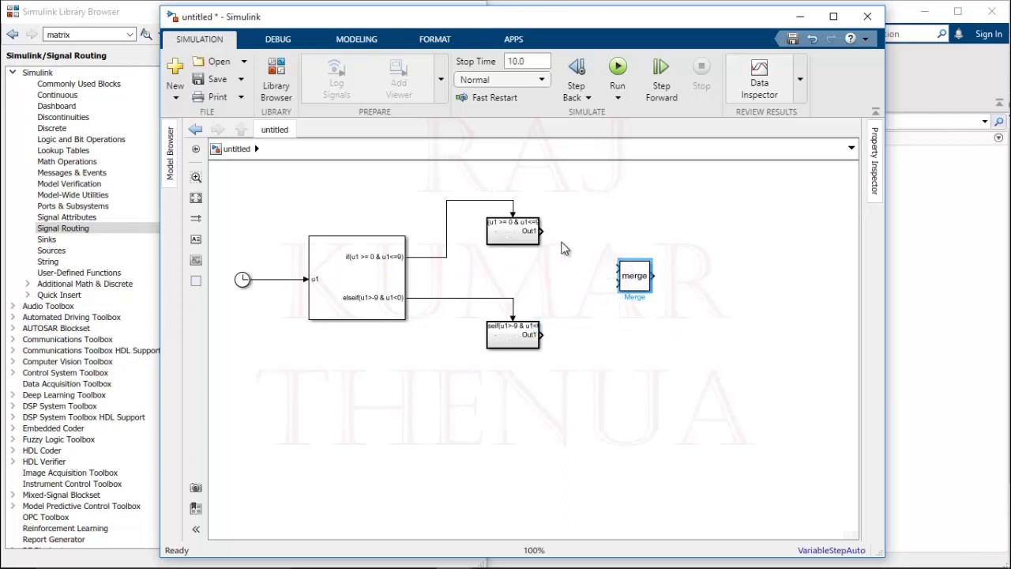
pyautogui.moveTo(546, 228); pyautogui.dragTo(617, 268)
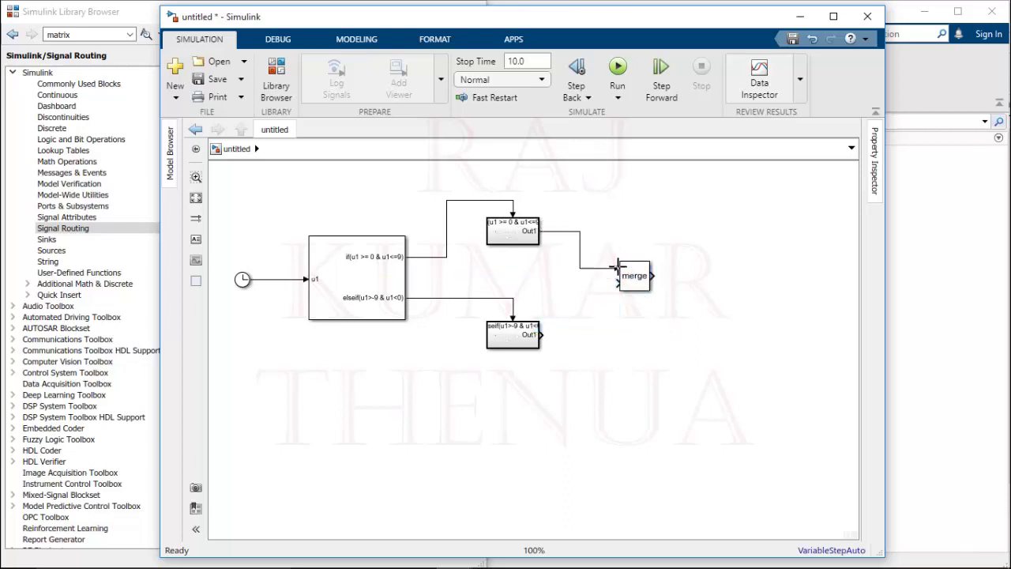
pyautogui.moveTo(546, 334); pyautogui.dragTo(617, 282)
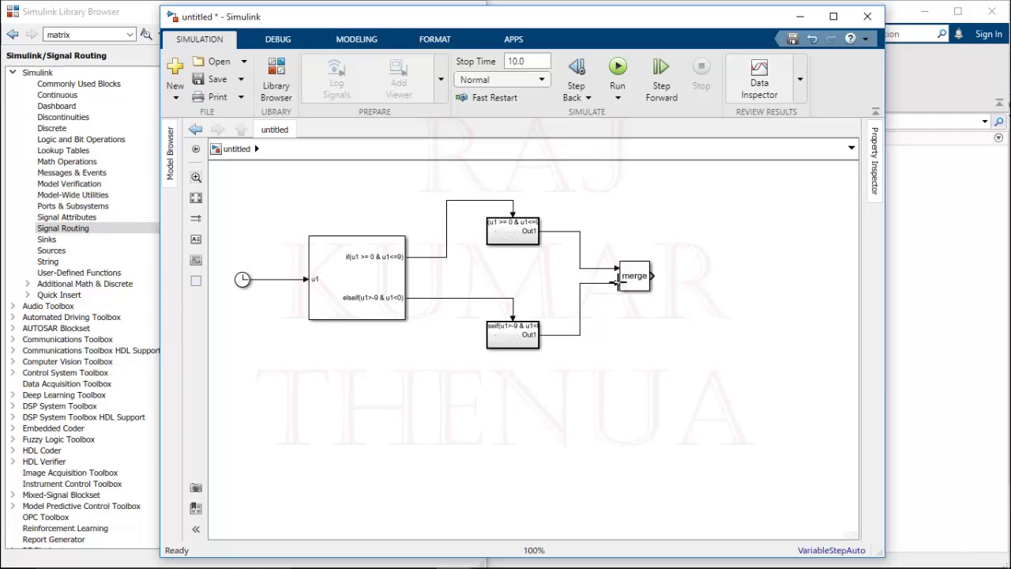
# - Attach a Scope to the Merge output
pyautogui.doubleClick(707, 277)
pyautogui.write('s')
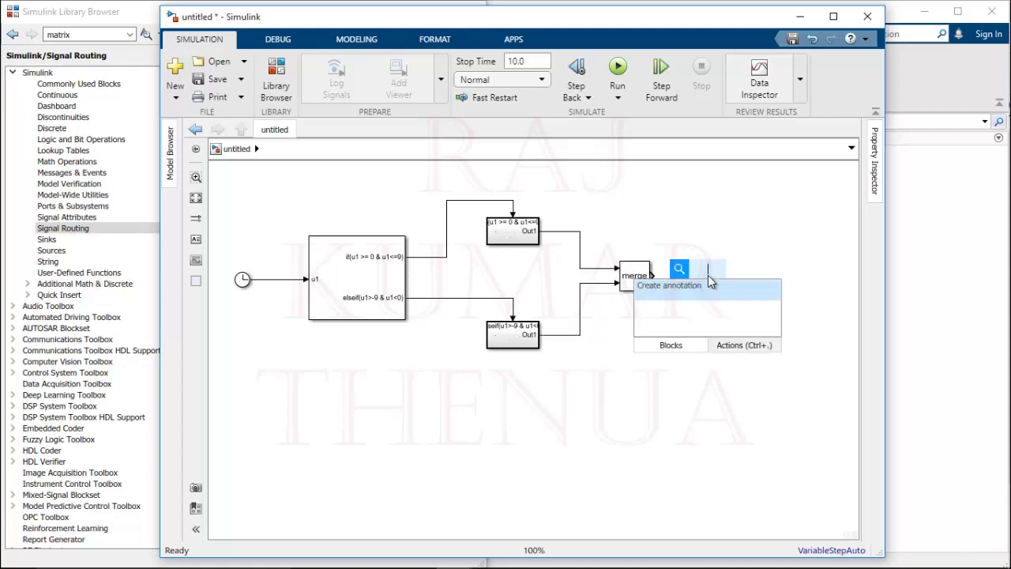
pyautogui.write('cope')
pyautogui.press('Return')
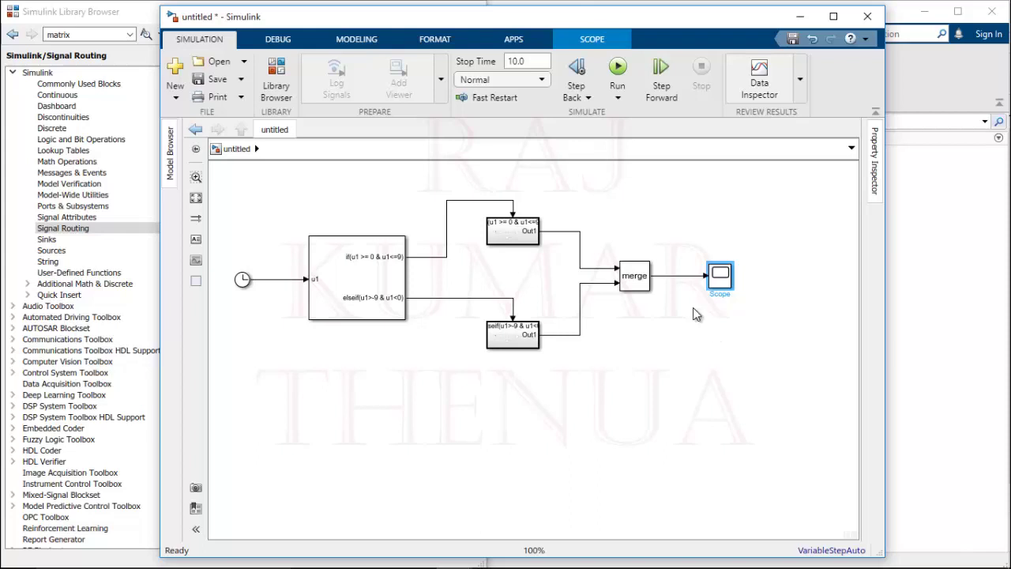
# - Set the simulation start time to -9 and stop time to 9
pyautogui.click(356, 41)
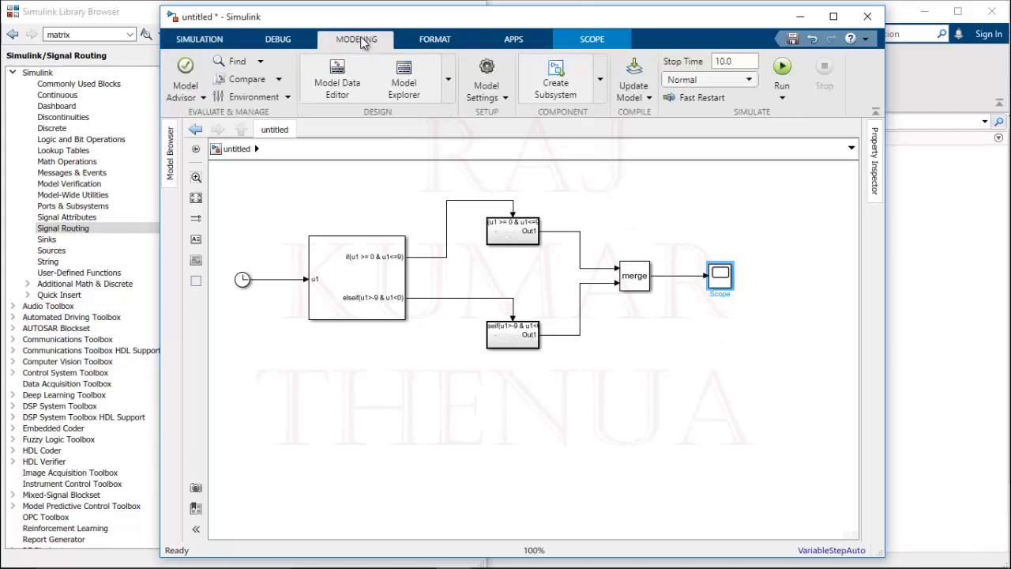
pyautogui.click(490, 76)
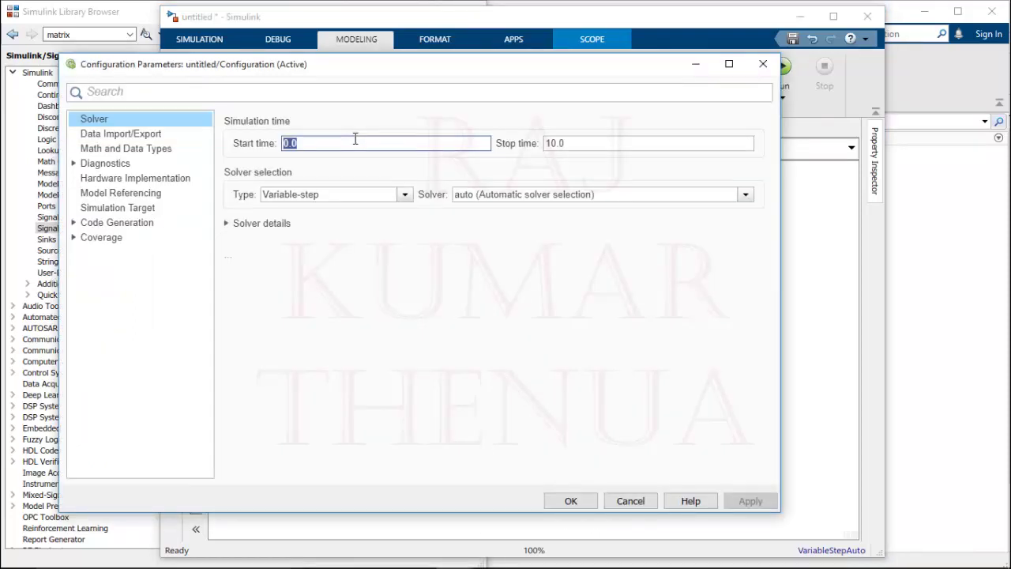
pyautogui.write('-9')
pyautogui.press('Tab')
pyautogui.write('9')
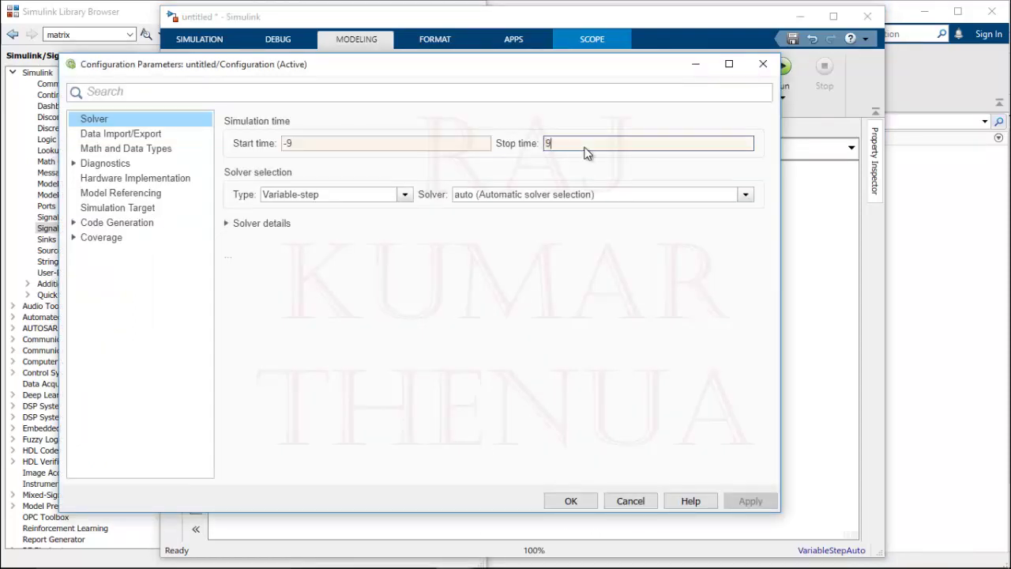
# - Switch the solver to fixed-step with a step size of 0.5 and apply
pyautogui.click(403, 197)
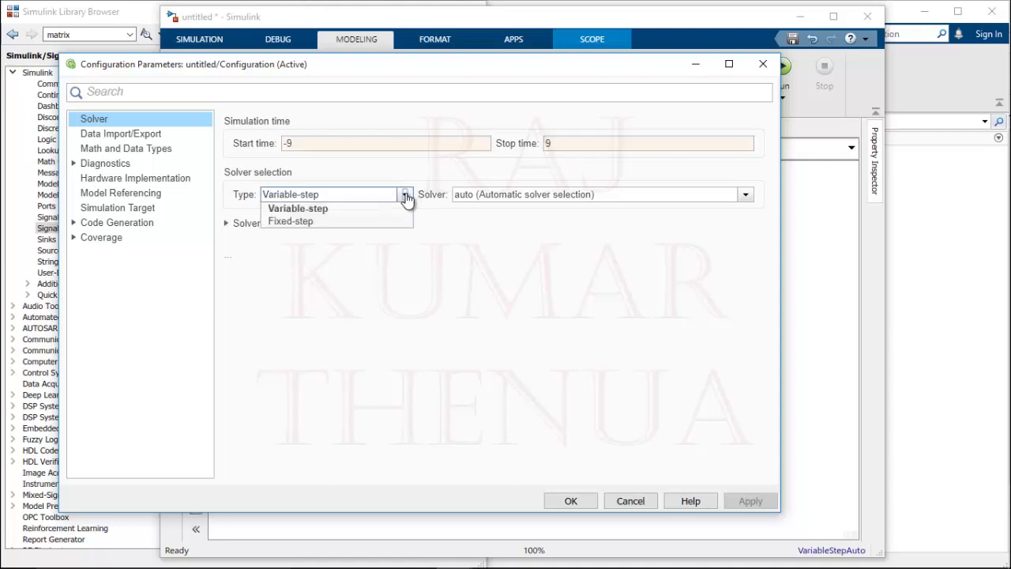
pyautogui.click(404, 196)
pyautogui.click(376, 222)
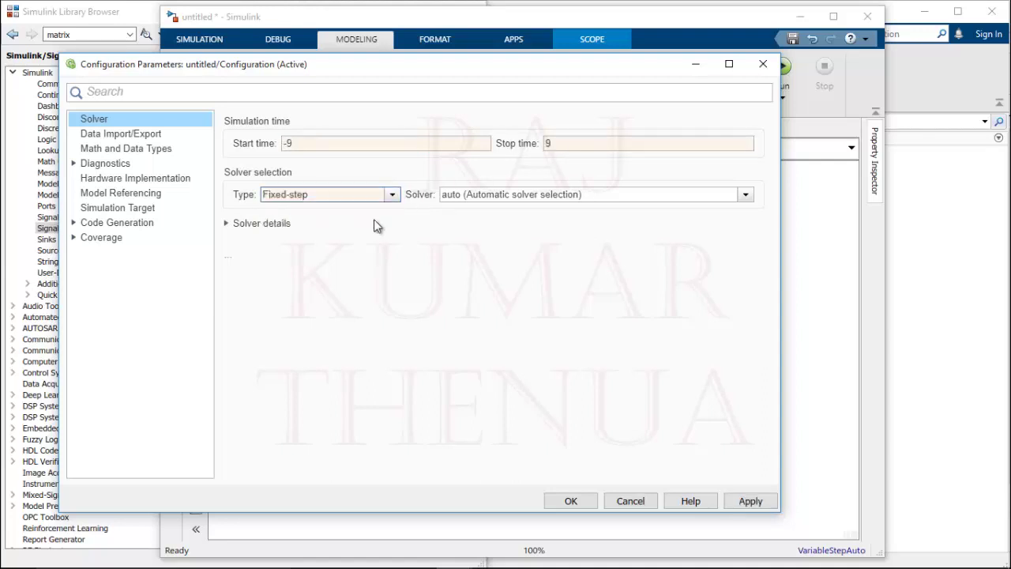
pyautogui.click(263, 226)
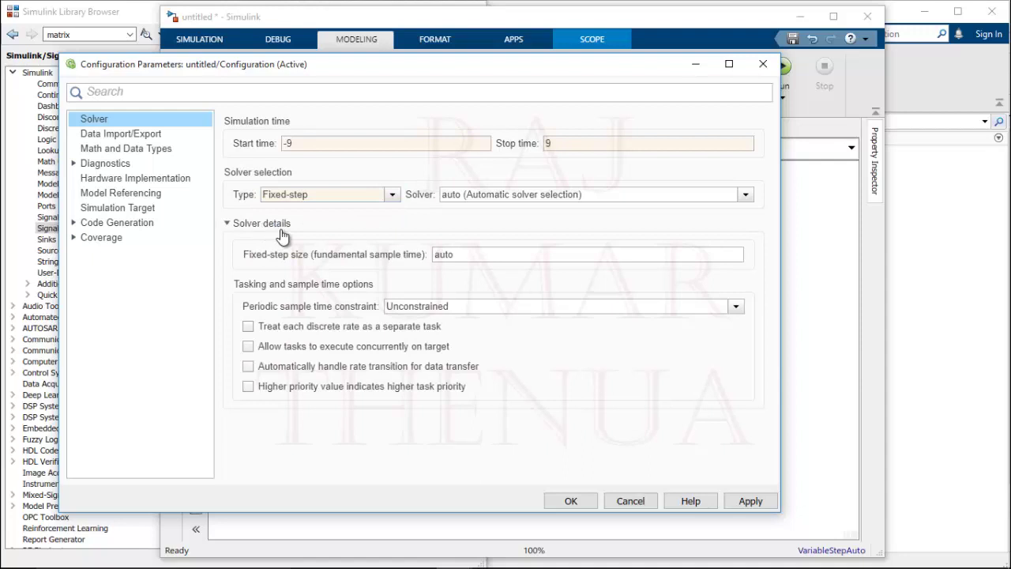
pyautogui.click(473, 255)
pyautogui.doubleClick(472, 255)
pyautogui.write('0')
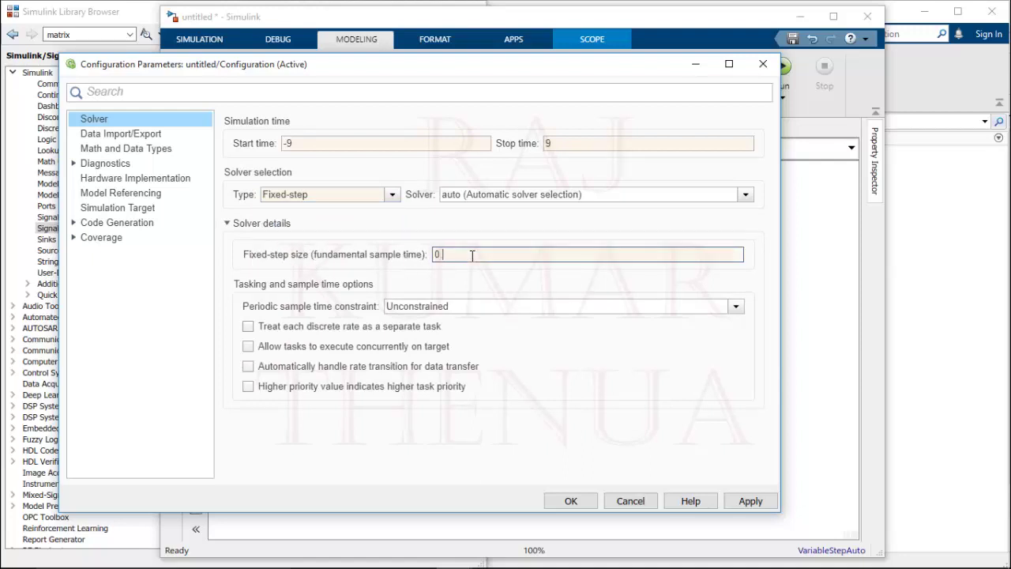
pyautogui.write('.5')
pyautogui.click(750, 501)
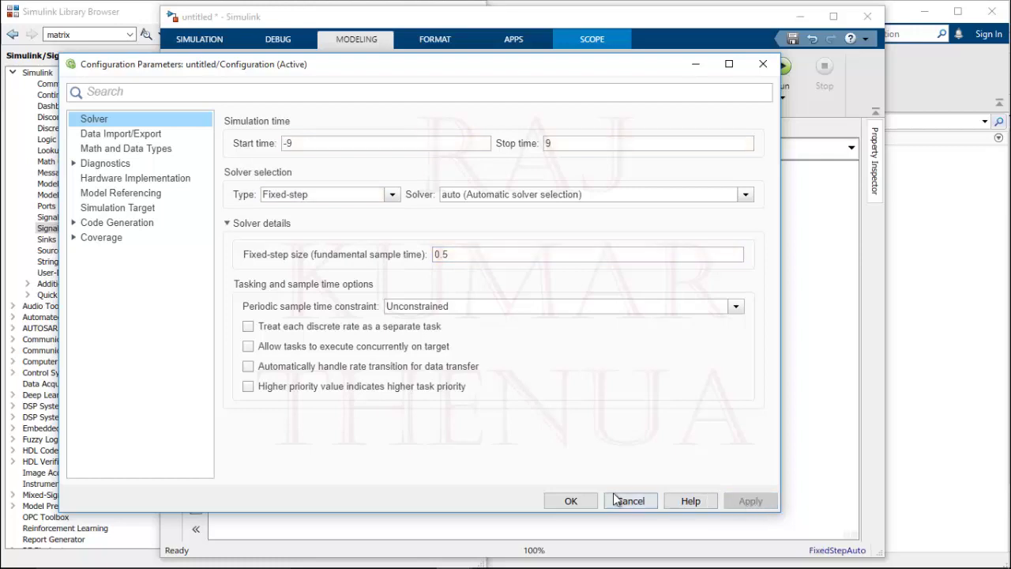
pyautogui.click(572, 502)
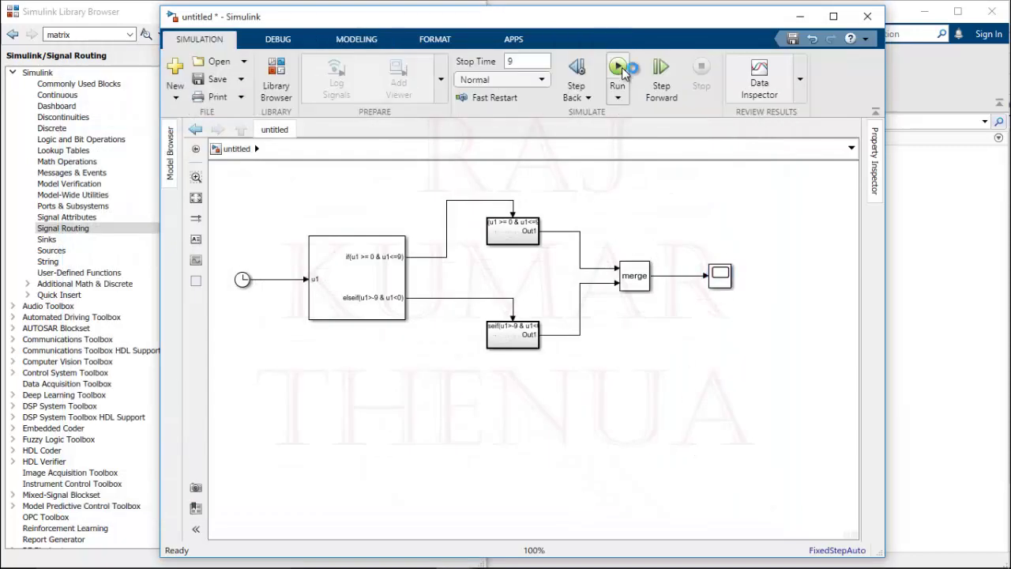
# - Run the simulation, check the Scope plot, then bring the model diagram back to front
pyautogui.click(618, 68)
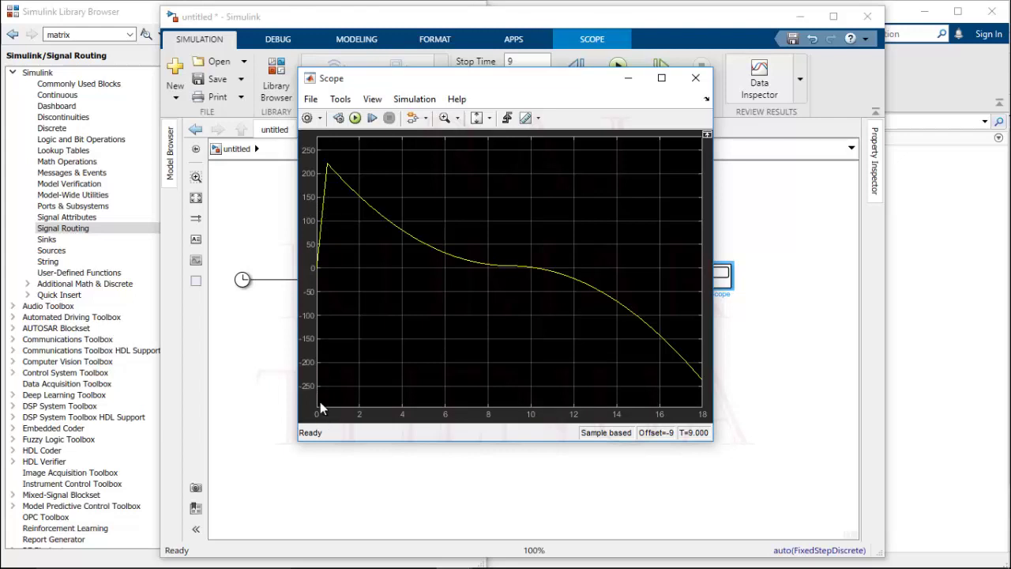
pyautogui.click(450, 469)
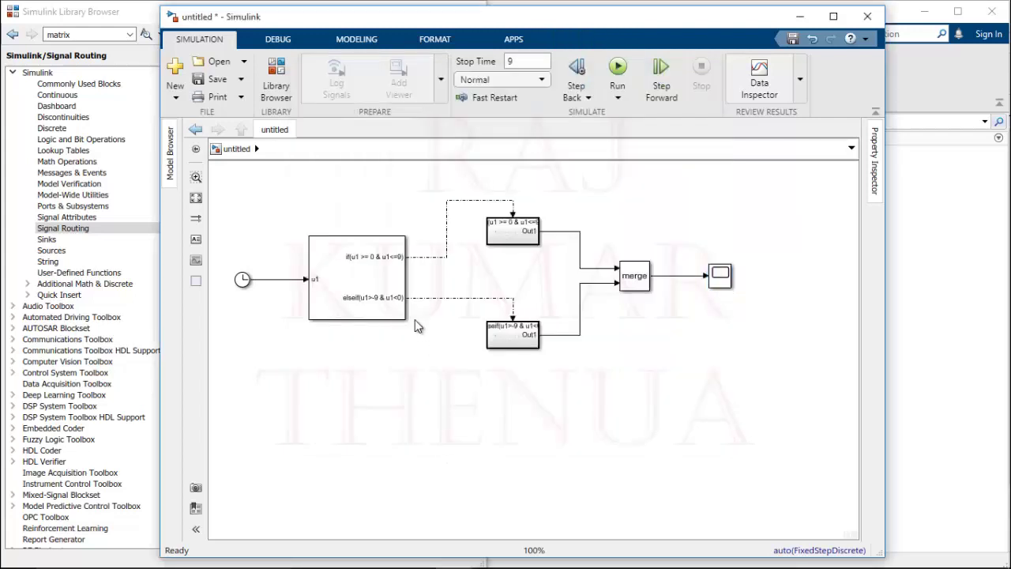
# - Edit the If block's elseif condition to u1>=-9 & u1<0, apply it, and rerun the model
pyautogui.doubleClick(372, 304)
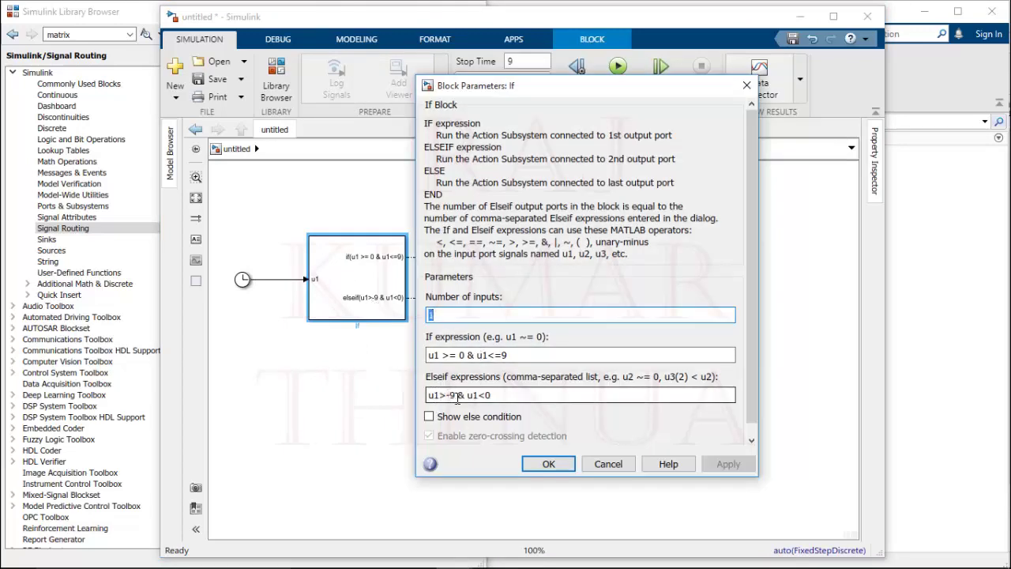
pyautogui.press('Return')
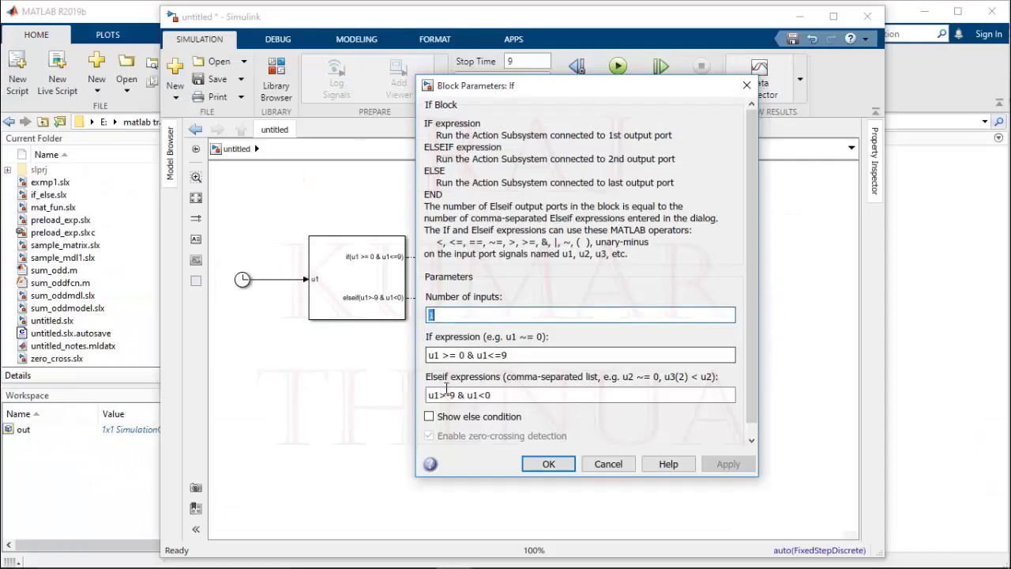
pyautogui.press('Tab')
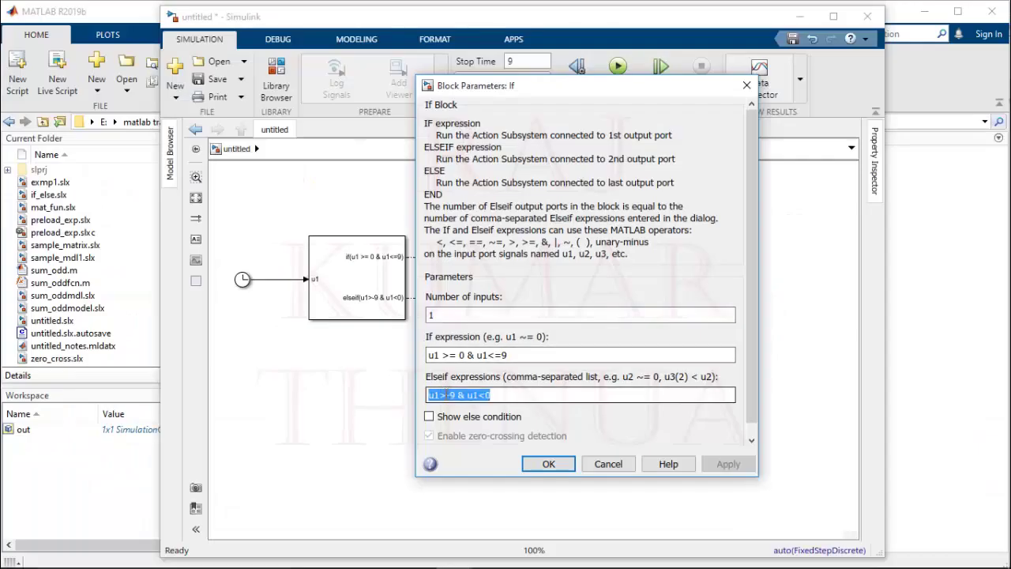
pyautogui.click(446, 395)
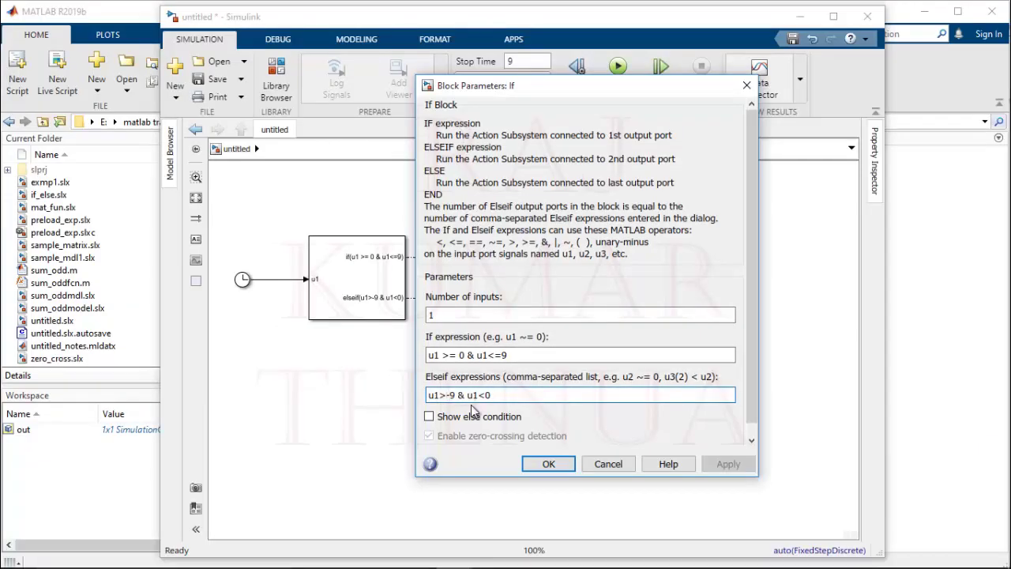
pyautogui.write('=')
pyautogui.click(727, 464)
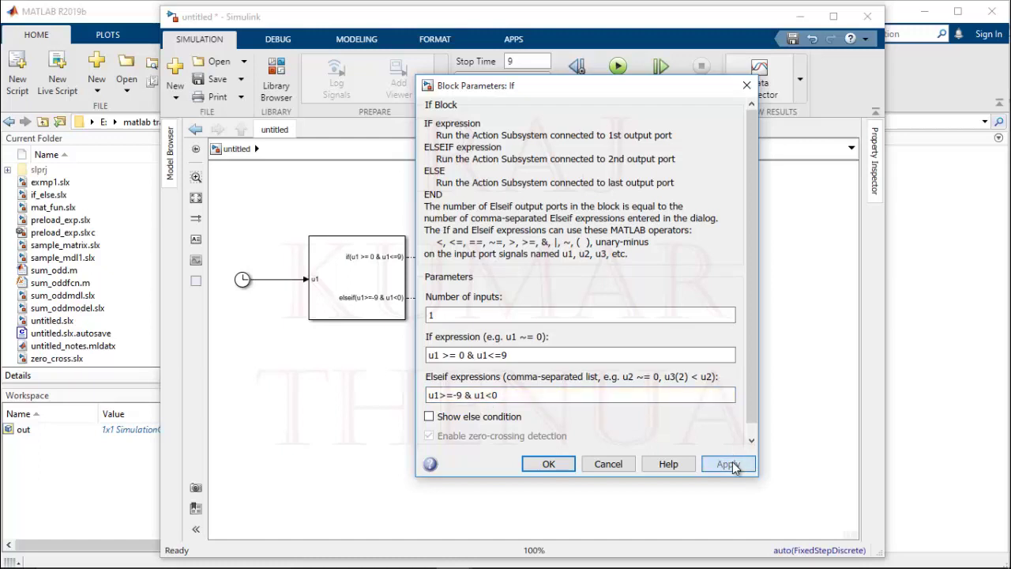
pyautogui.click(548, 464)
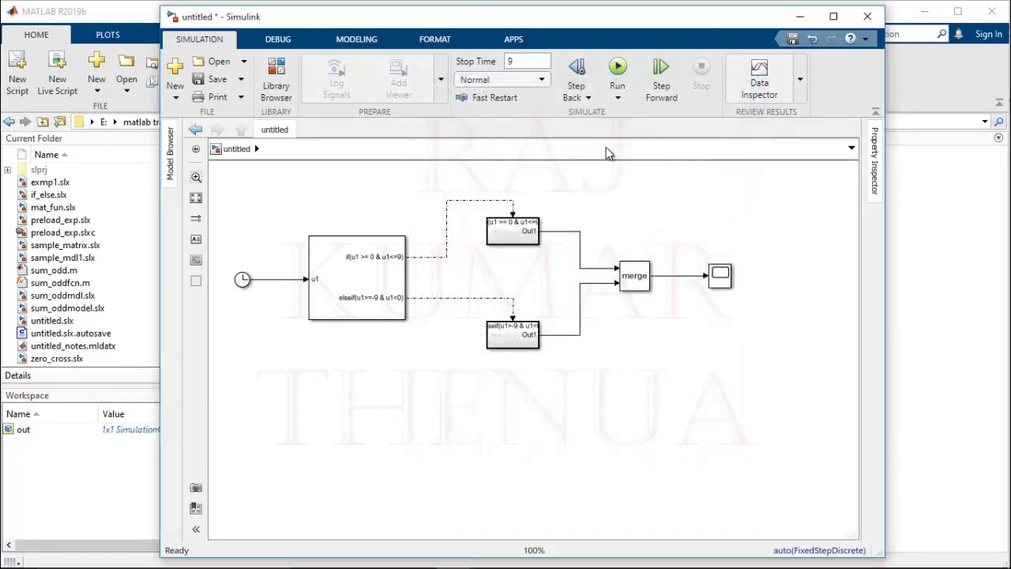
pyautogui.click(618, 68)
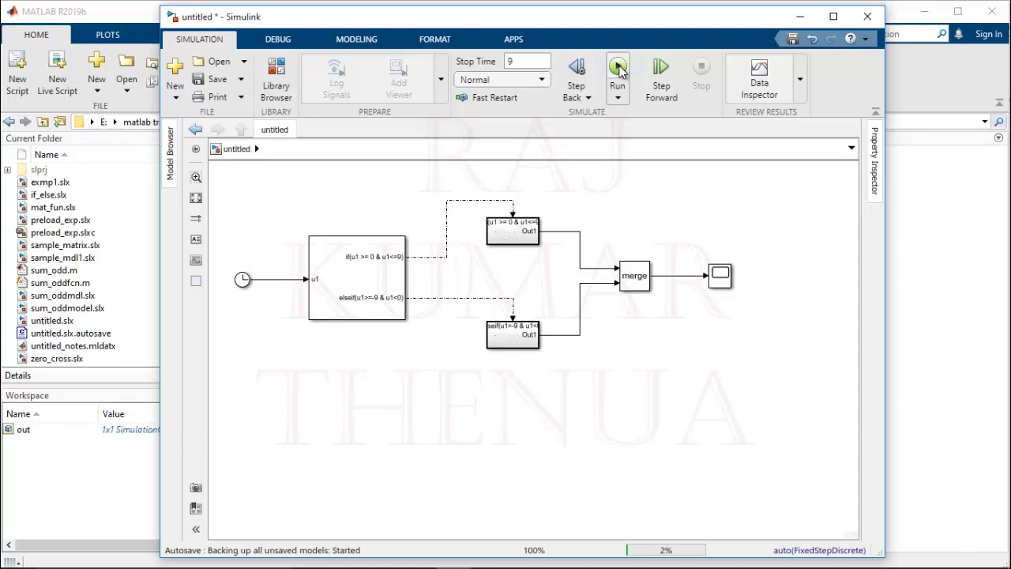
# - Check the Scope curve running from about 240 to -240, then bring up the Library Browser
pyautogui.doubleClick(724, 282)
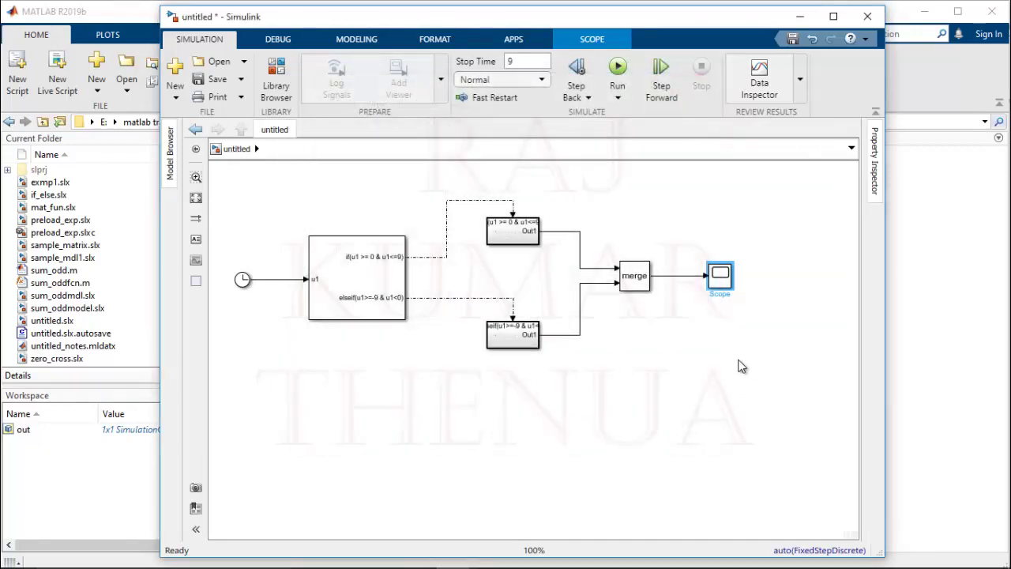
pyautogui.click(682, 354)
pyautogui.click(278, 80)
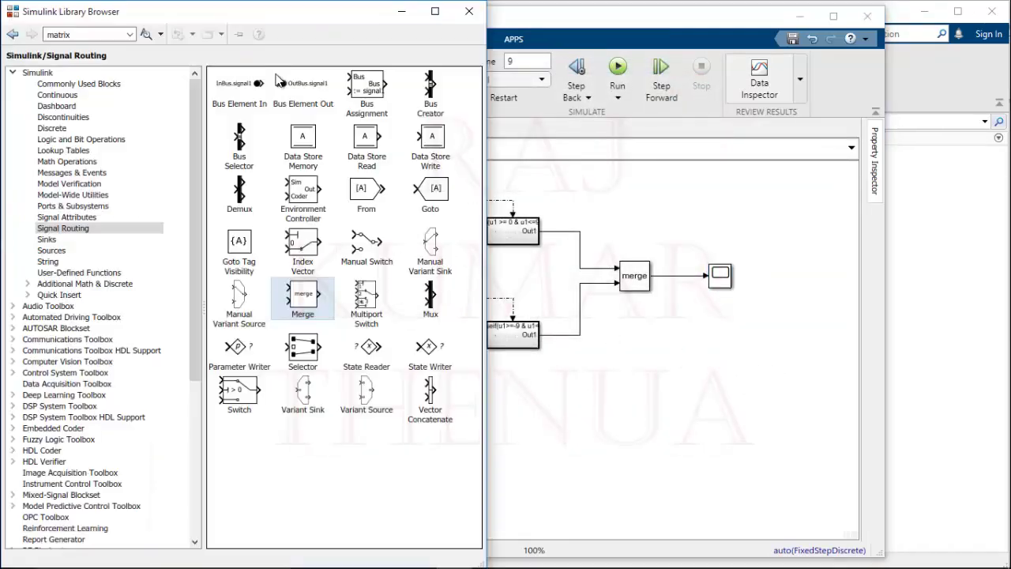
# - Add a Vector Concatenate block fed by both subsystem outputs and feed its output into a new Scope1
pyautogui.moveTo(432, 406)
pyautogui.mouseDown()
pyautogui.moveTo(637, 432)
pyautogui.moveTo(654, 420)
pyautogui.moveTo(666, 395)
pyautogui.moveTo(600, 343)
pyautogui.moveTo(605, 269)
pyautogui.mouseUp()
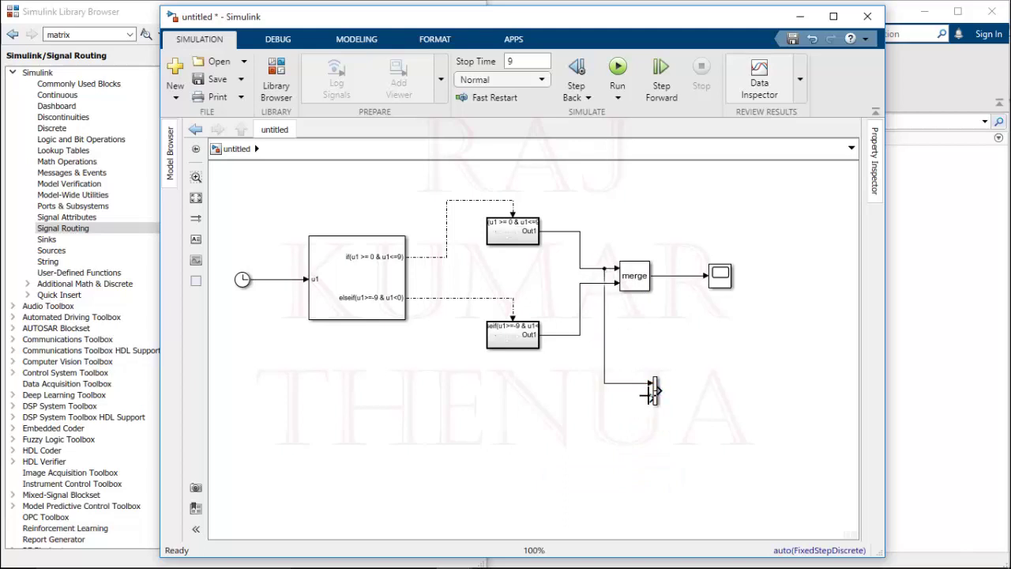
pyautogui.moveTo(650, 396)
pyautogui.mouseDown()
pyautogui.moveTo(613, 391)
pyautogui.moveTo(570, 334)
pyautogui.mouseUp()
pyautogui.doubleClick(721, 398)
pyautogui.write('scope')
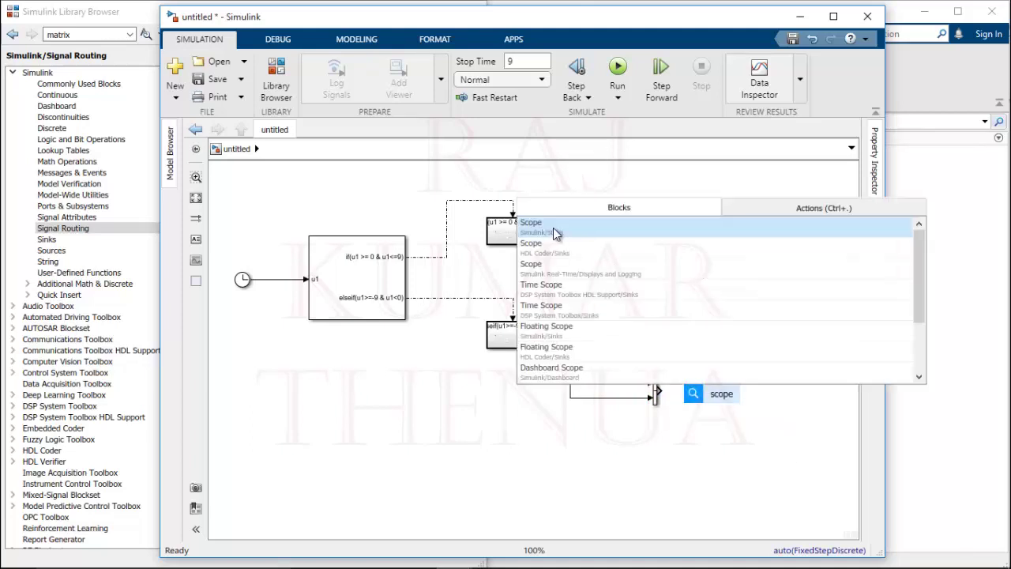
pyautogui.click(553, 233)
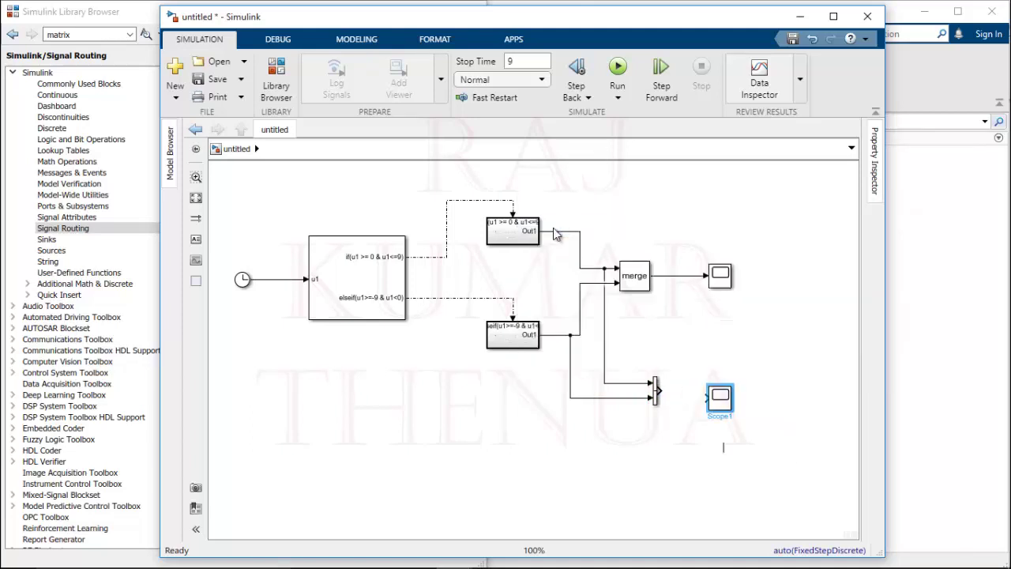
# - Run the extended model, read the branched-signals-into-Merge error, and close the Diagnostic Viewer
pyautogui.click(618, 68)
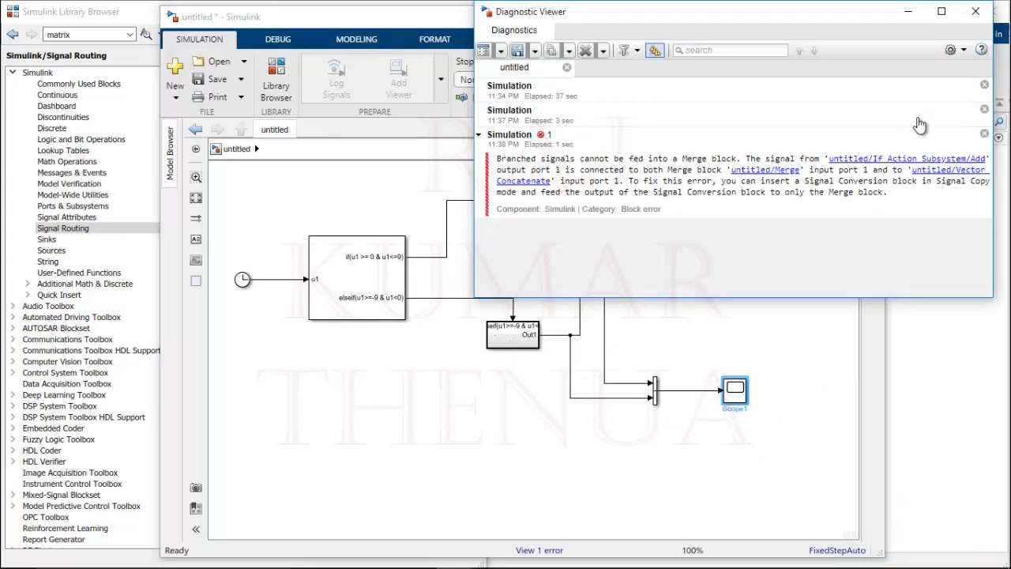
pyautogui.click(975, 11)
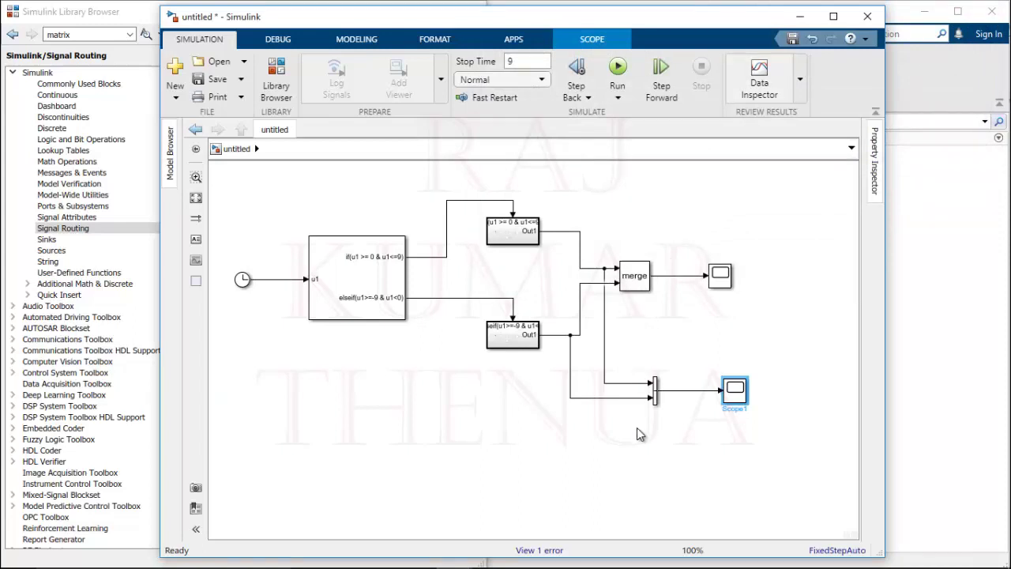
# - Comment out the Merge block, rerun, and view both branches (240 to 0, down to -240) in Scope1
pyautogui.click(634, 264)
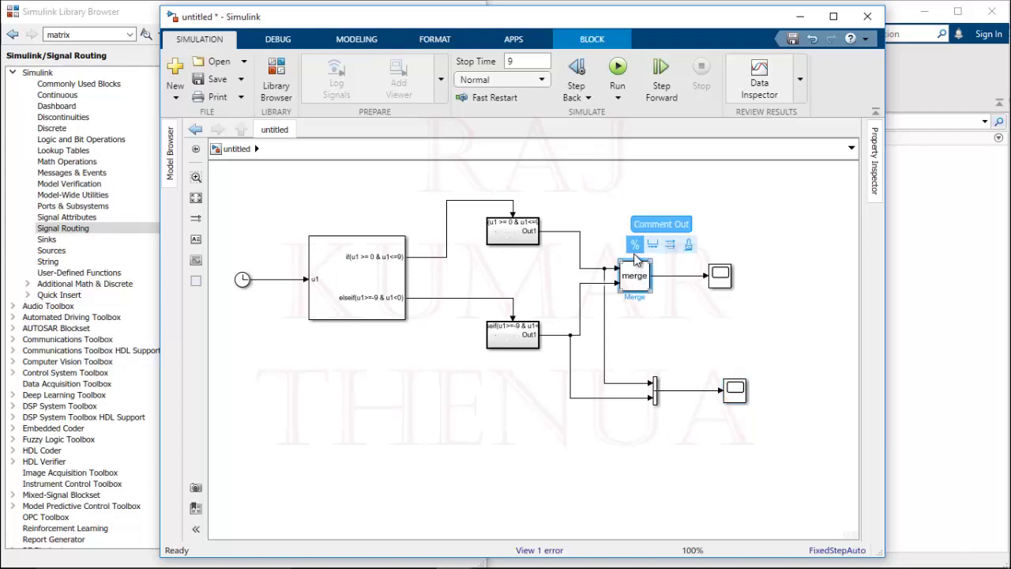
pyautogui.click(636, 246)
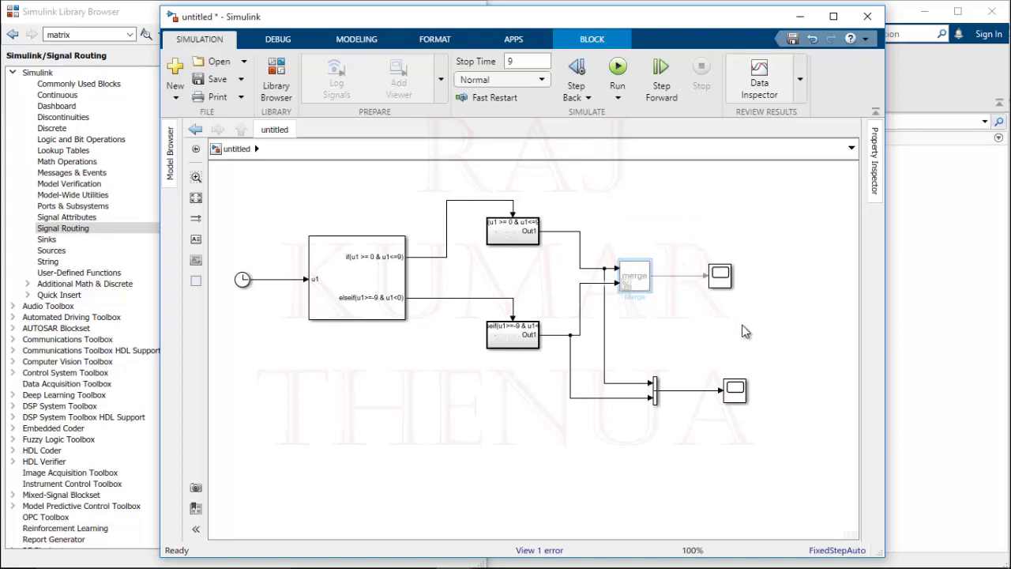
pyautogui.click(618, 70)
pyautogui.click(735, 391)
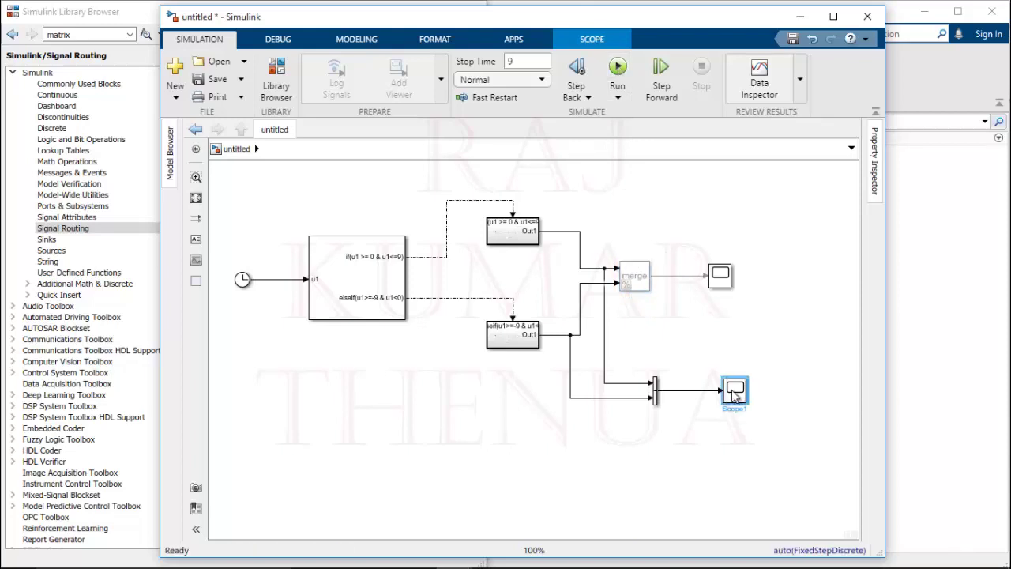
pyautogui.doubleClick(735, 391)
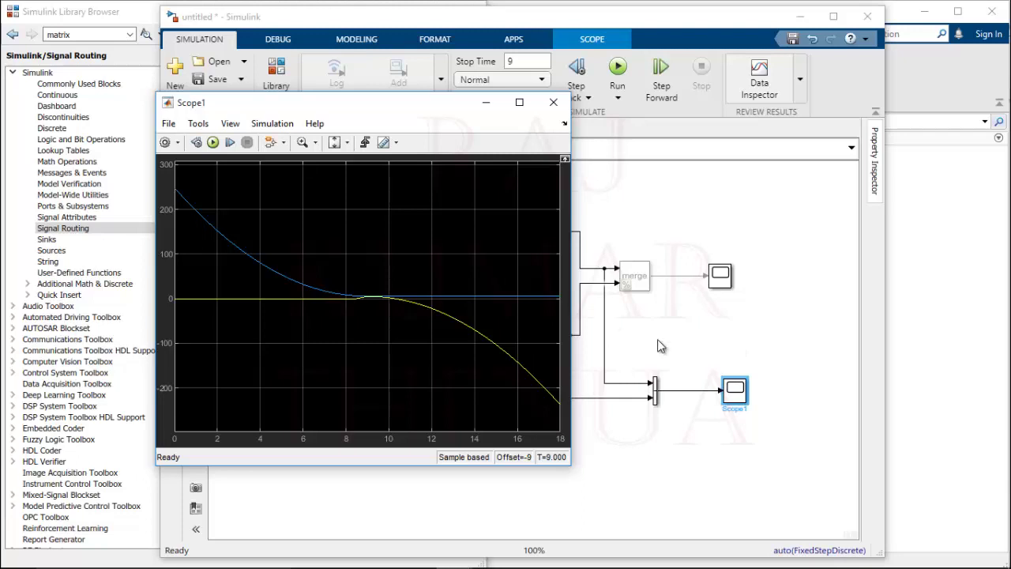
# - Browse the Signal Routing blocks in the Library Browser, then return to the model diagram
pyautogui.click(73, 229)
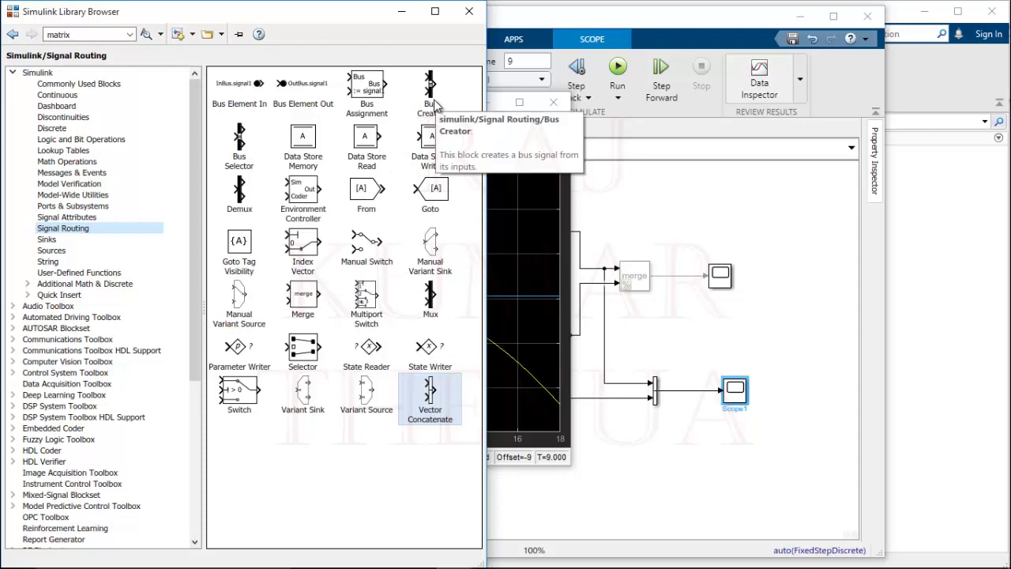
pyautogui.click(727, 217)
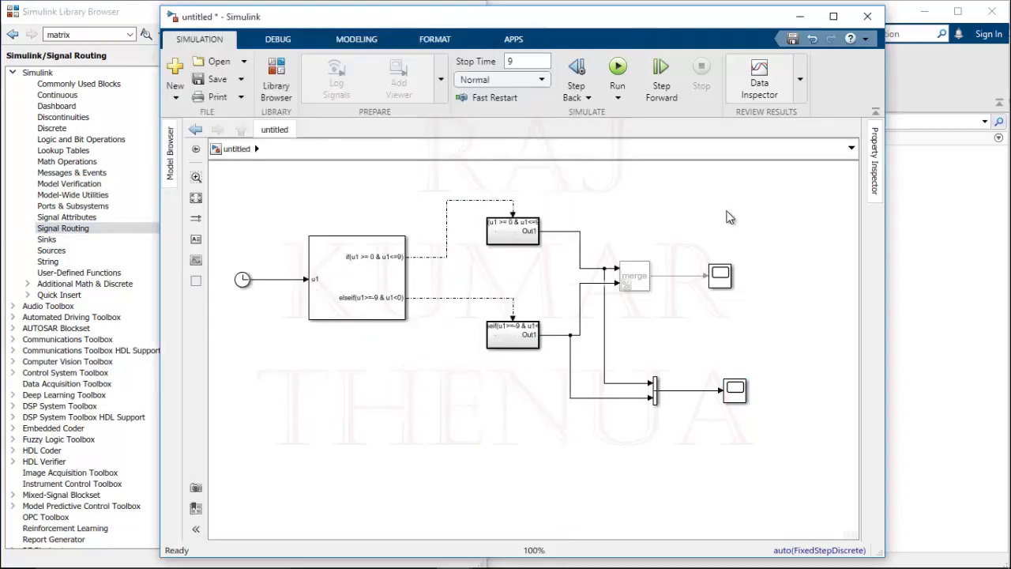